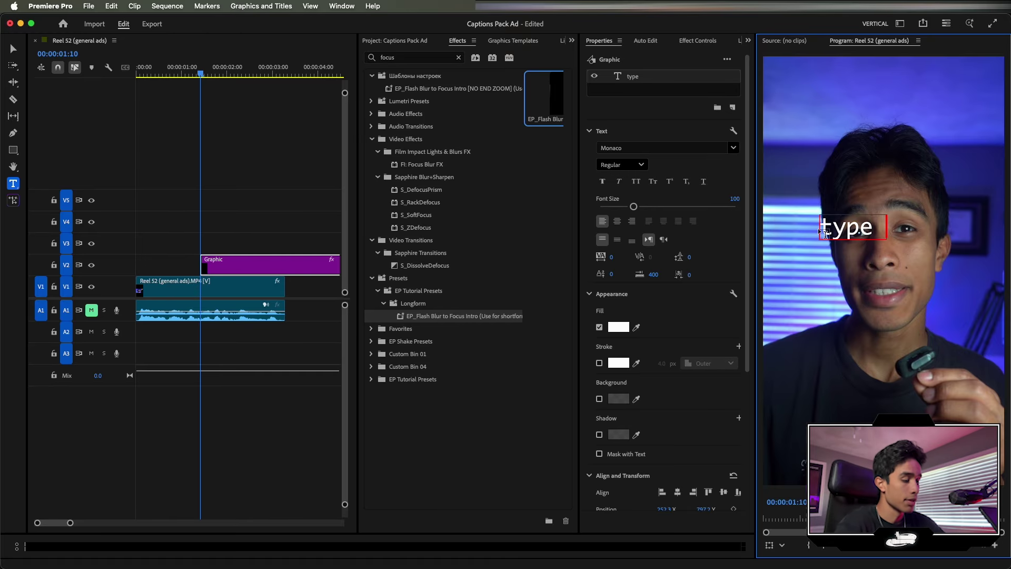
# - Complete the text layer as "type here" and extend its V2 clip back to the start of the sequence
pyautogui.write('here')
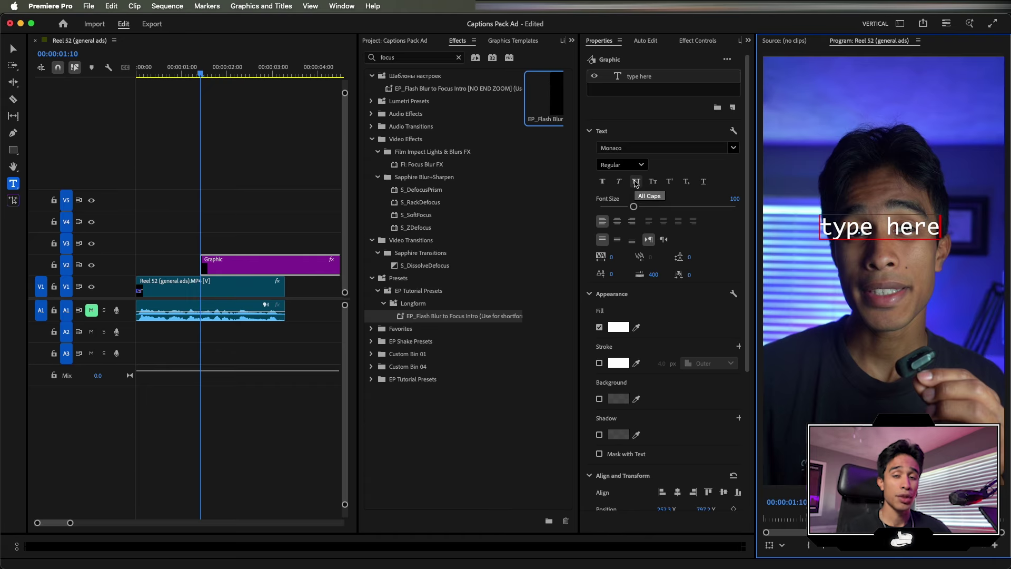
pyautogui.scroll(-1, 636, 183)
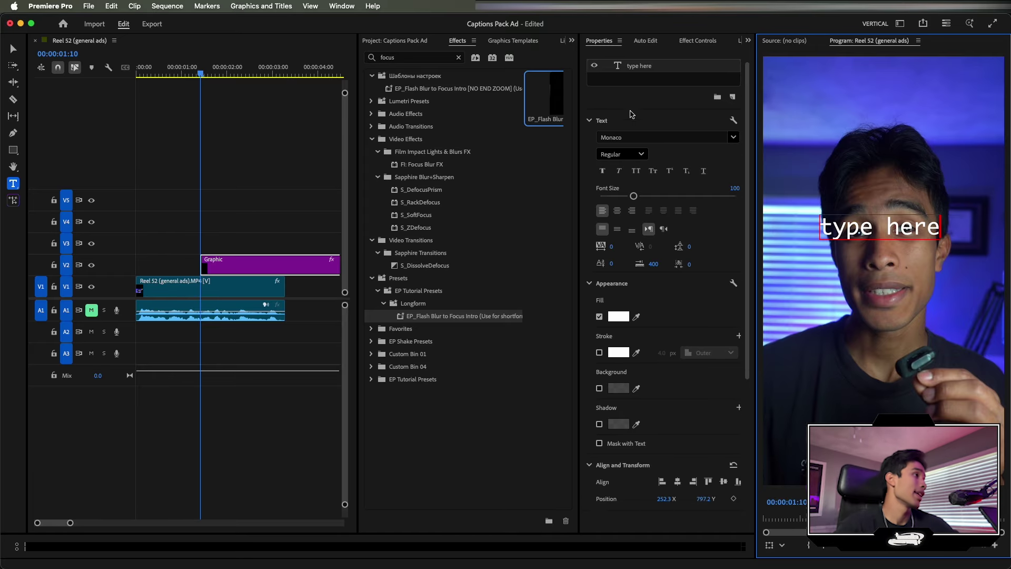
pyautogui.moveTo(261, 263); pyautogui.dragTo(193, 273)
# - Set the font of the "type here" text to SF Pro Semibold
pyautogui.tripleClick(845, 228)
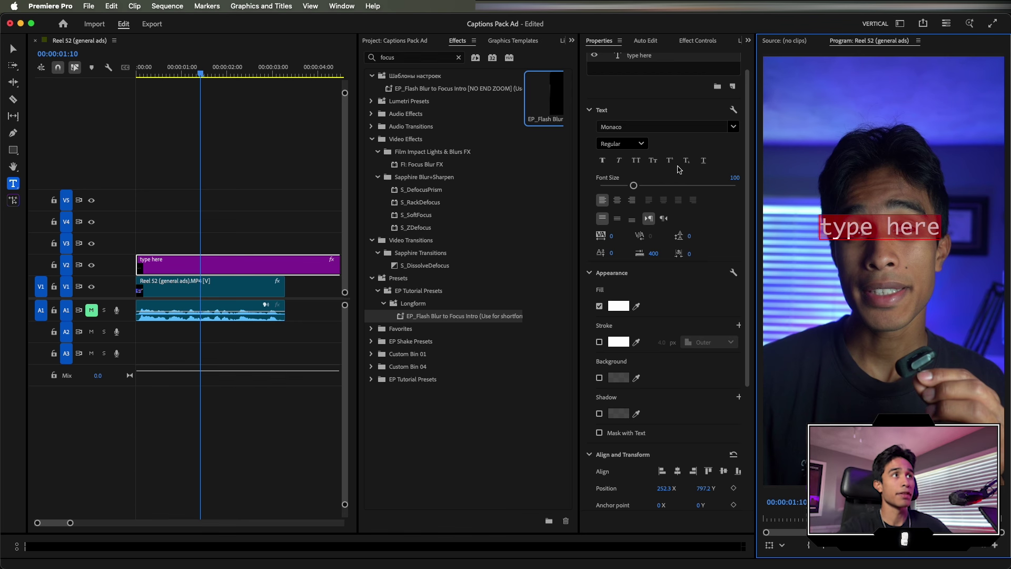
pyautogui.click(665, 127)
pyautogui.write('sf')
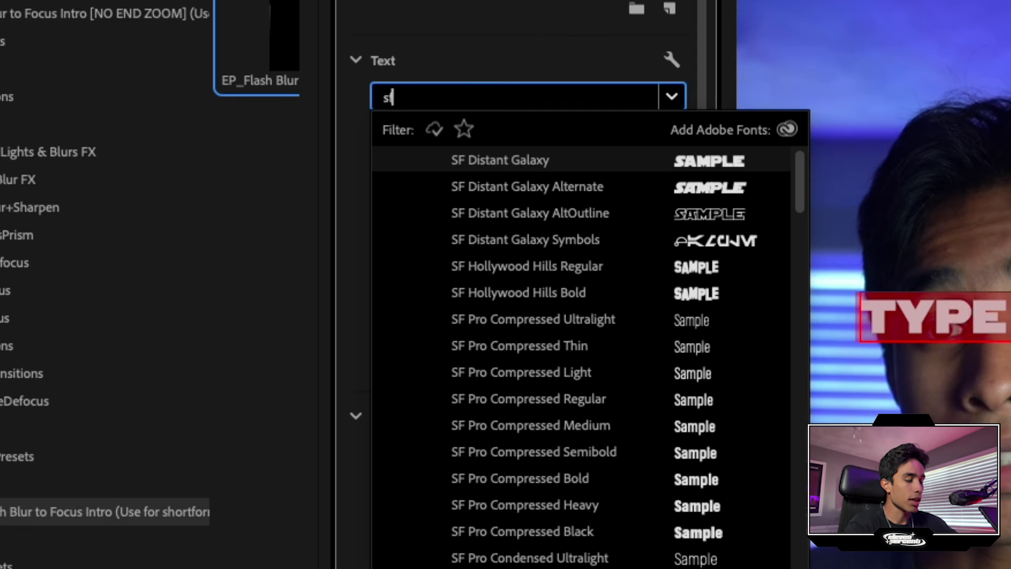
pyautogui.write(' pr')
pyautogui.scroll(-3, 620, 416)
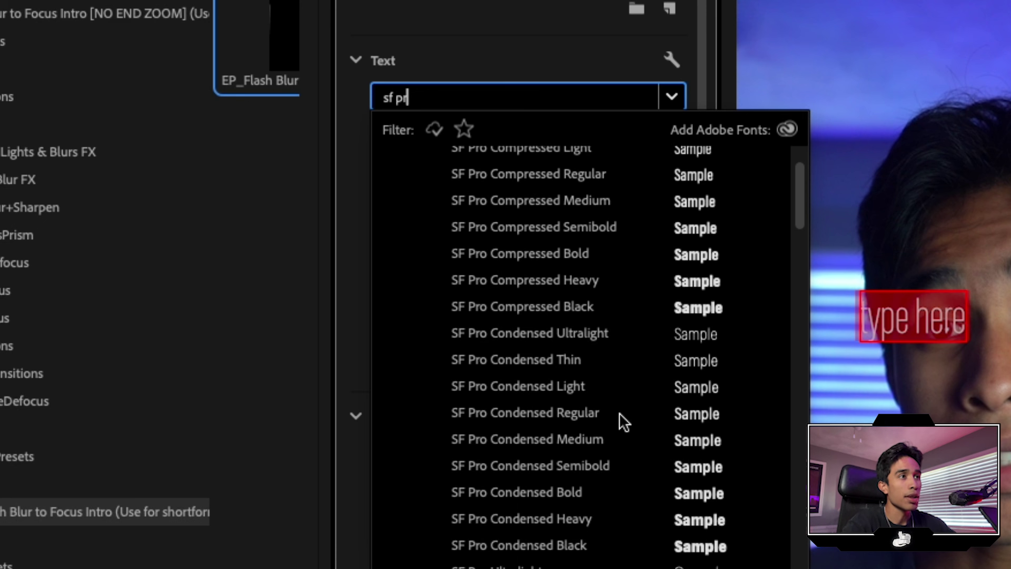
pyautogui.scroll(-5, 619, 414)
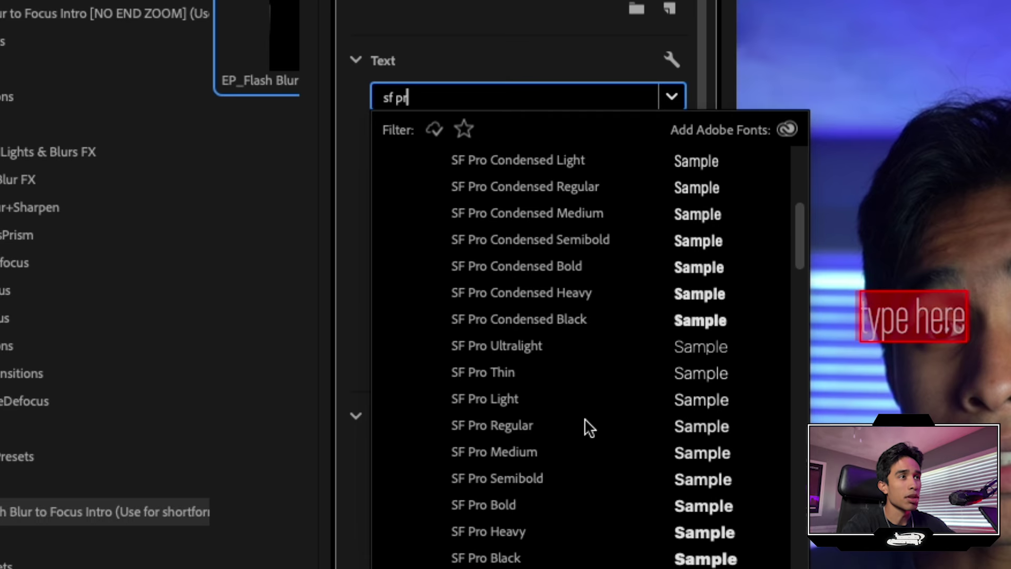
pyautogui.click(590, 476)
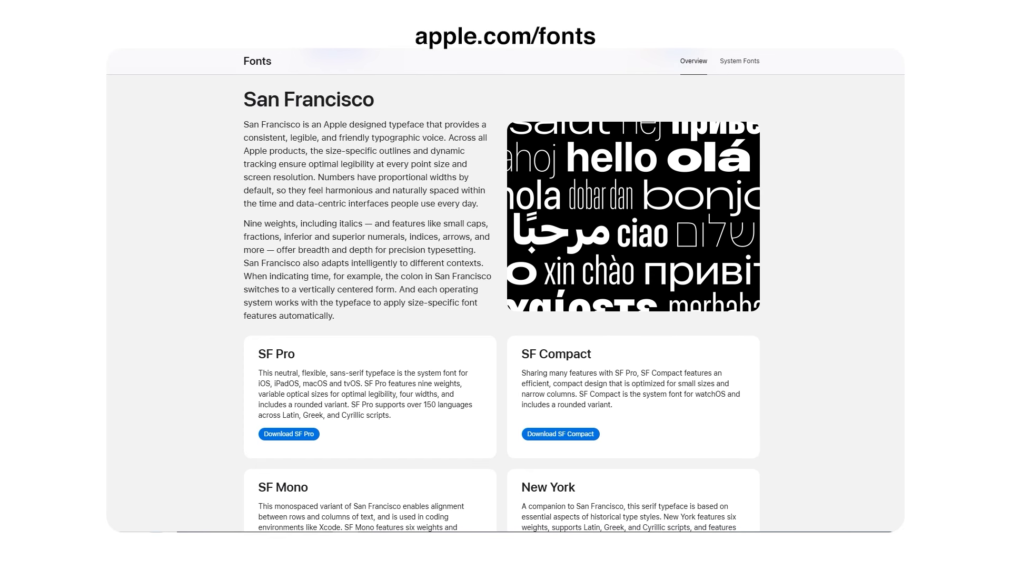
pyautogui.scroll(-1, 506, 303)
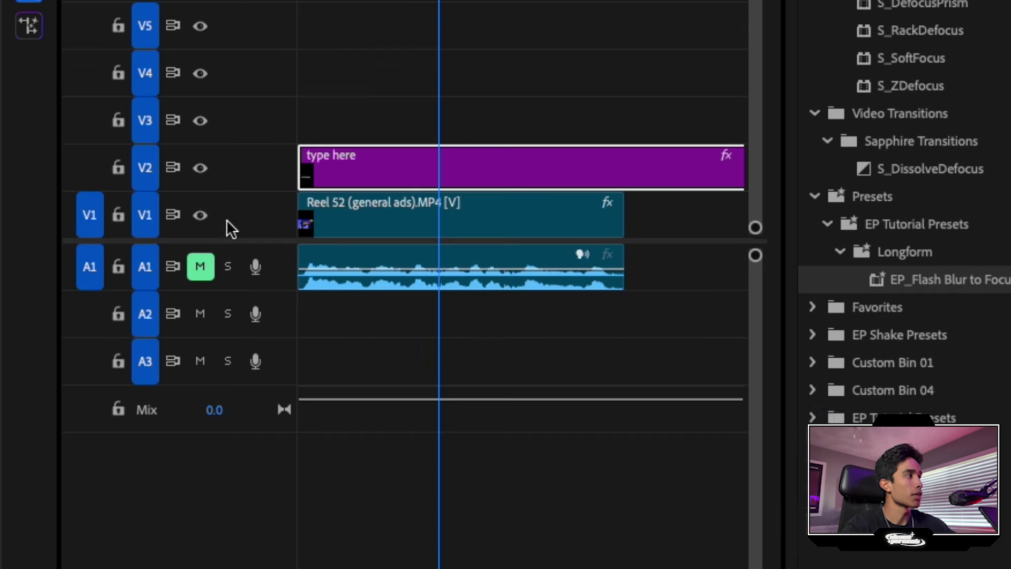
# - Hide the V1 footage, move the "type here" clip up to V3 and duplicate it onto V2
pyautogui.click(200, 216)
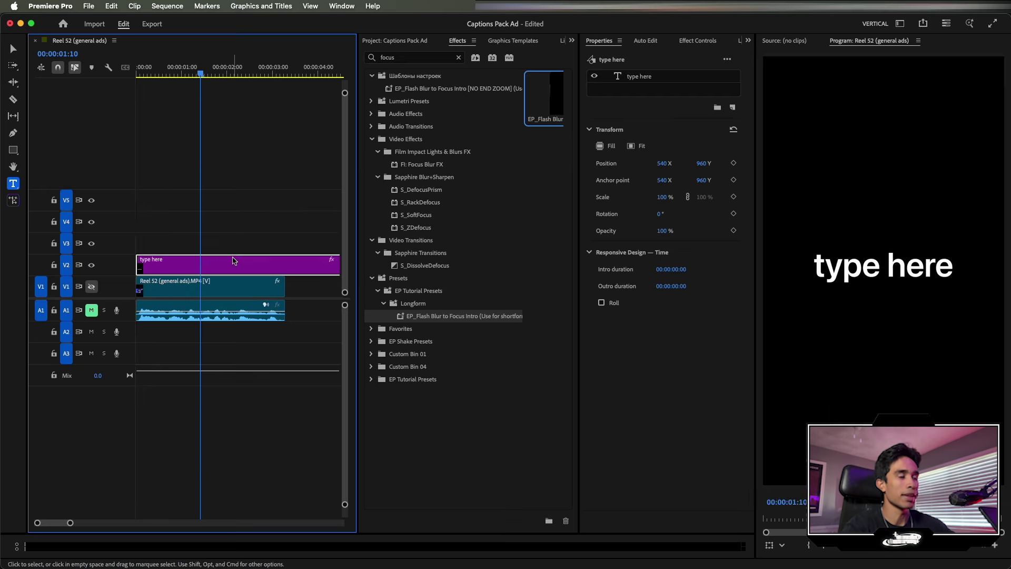
pyautogui.moveTo(513, 159); pyautogui.dragTo(514, 117)
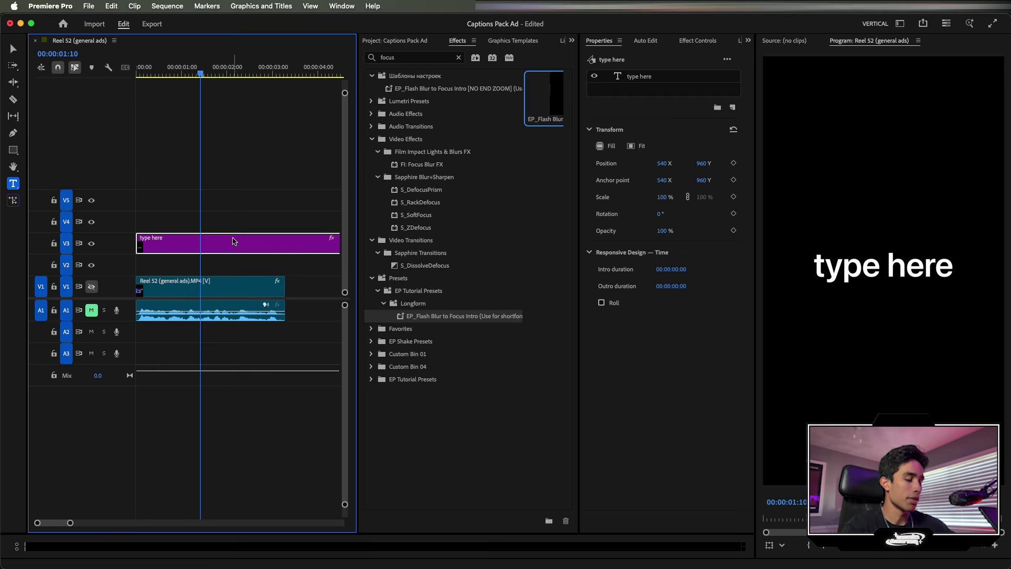
pyautogui.moveTo(234, 241); pyautogui.dragTo(235, 267)
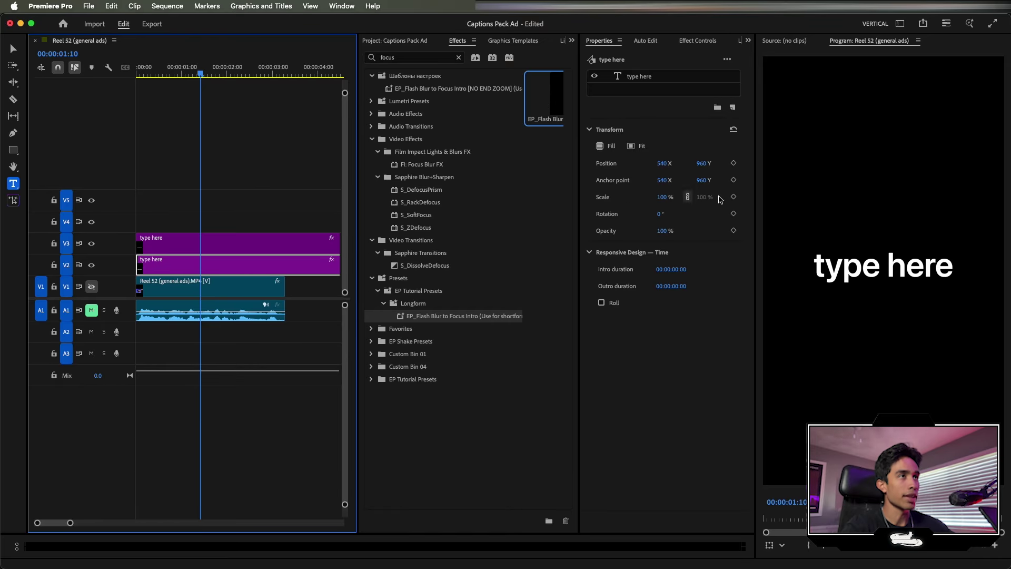
# - Move the V2 title copy down to a Y position of 1107 and change its text to "highlight"
pyautogui.moveTo(702, 165)
pyautogui.mouseDown()
pyautogui.moveTo(722, 164)
pyautogui.moveTo(708, 164)
pyautogui.mouseUp()
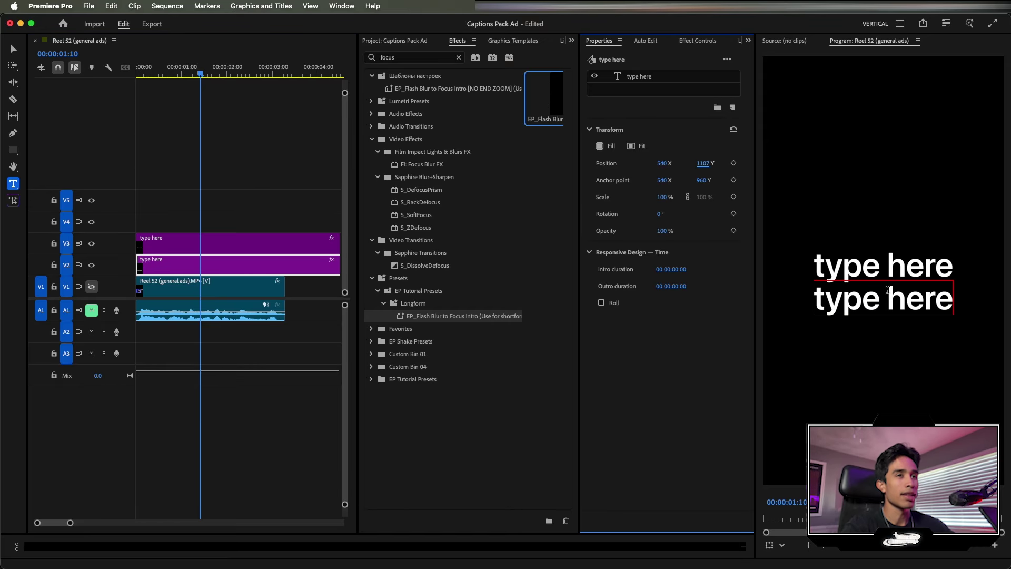
pyautogui.click(887, 295)
pyautogui.write('highlight')
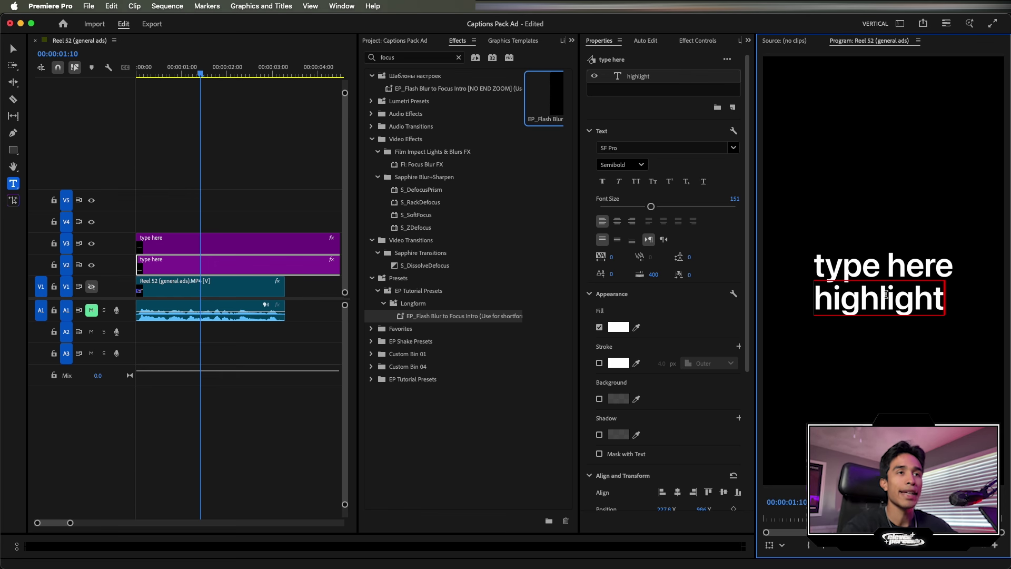
# - Set the word "highlight" in the Birds of Paradise Personal use font at size 244
pyautogui.doubleClick(886, 294)
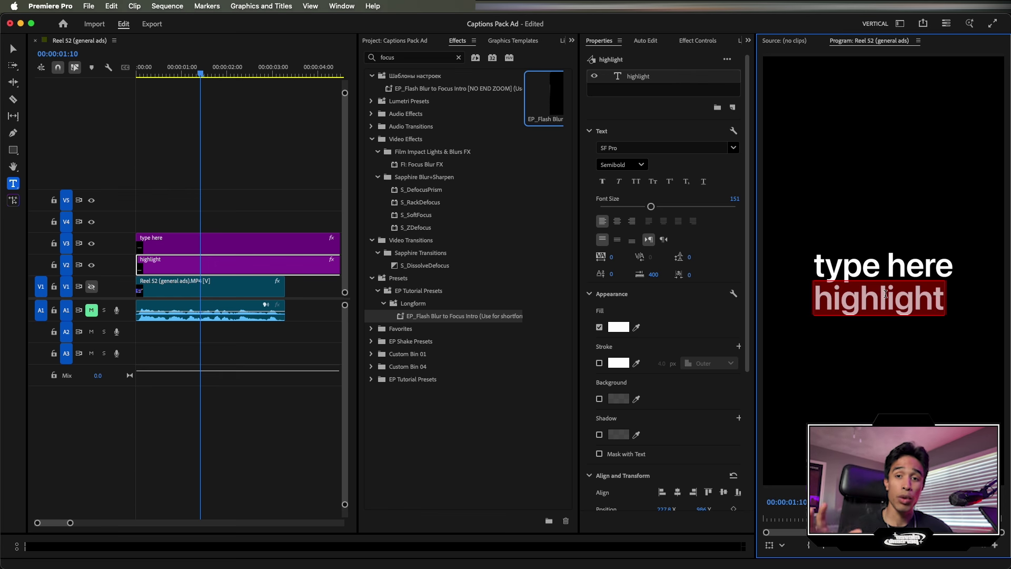
pyautogui.click(697, 148)
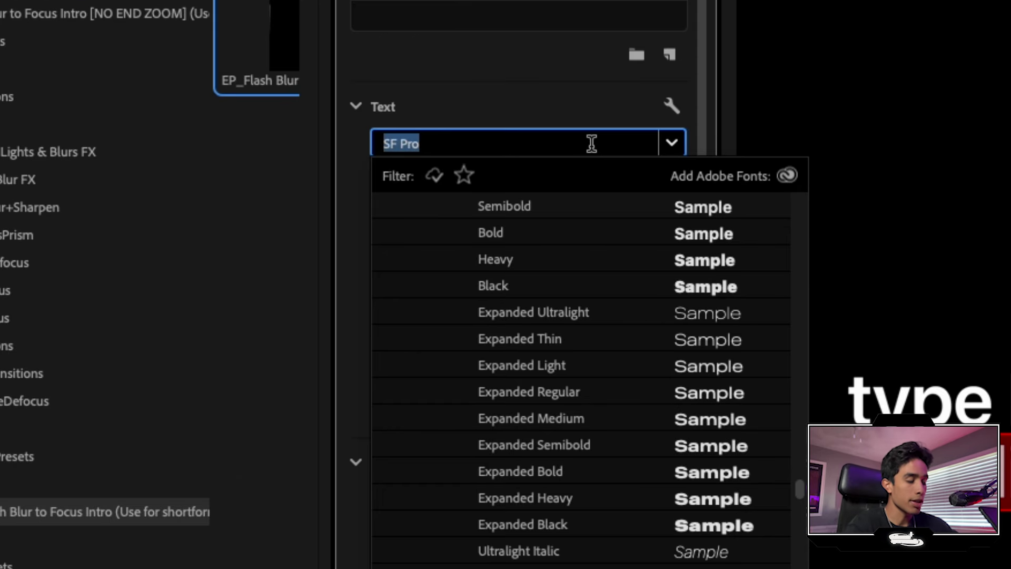
pyautogui.write('bird')
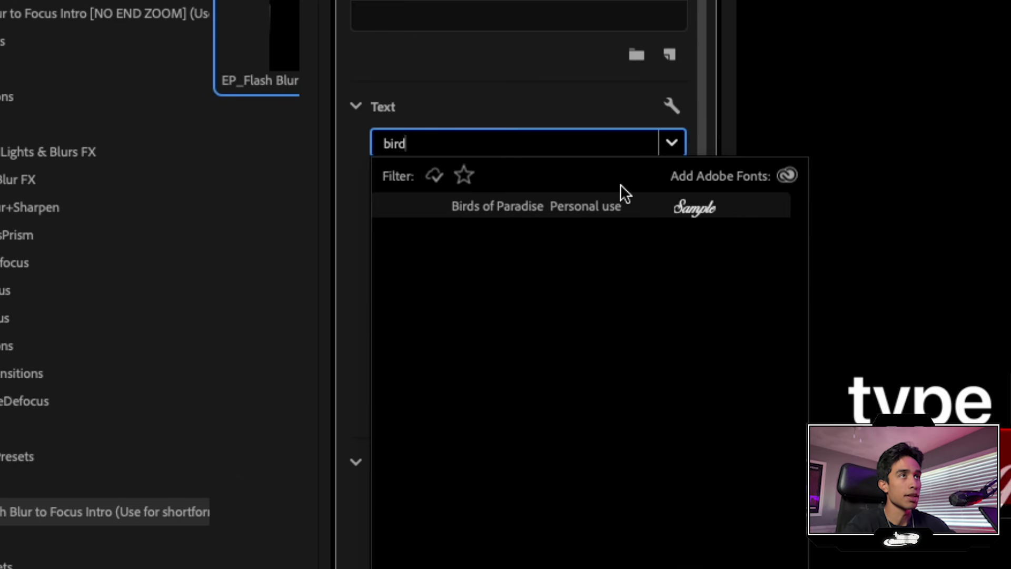
pyautogui.click(617, 203)
pyautogui.moveTo(659, 206); pyautogui.dragTo(683, 205)
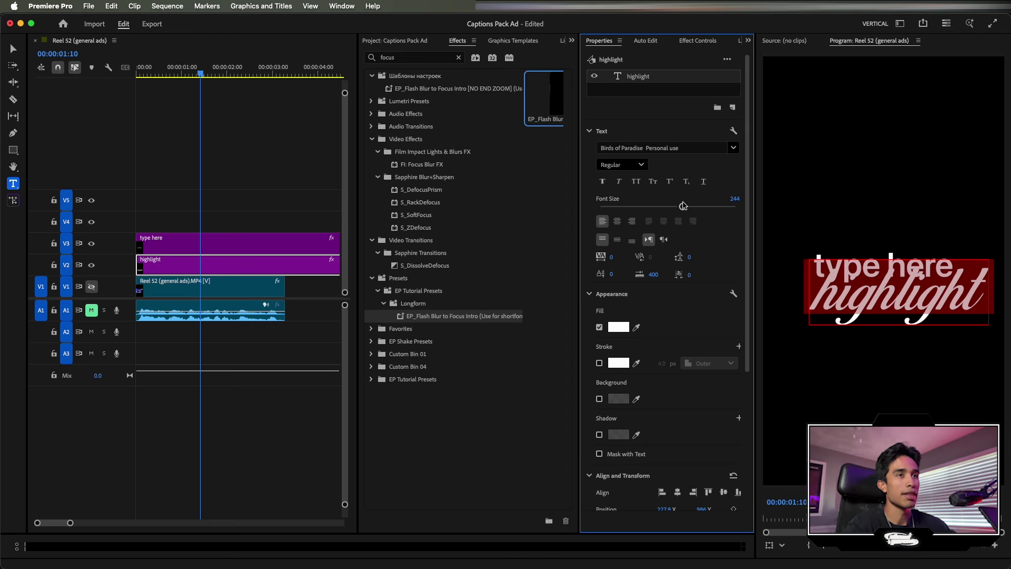
# - Capitalize the first letter of the script word so it reads "Highlight"
pyautogui.click(844, 289)
pyautogui.press('BackSpace')
pyautogui.write('H')
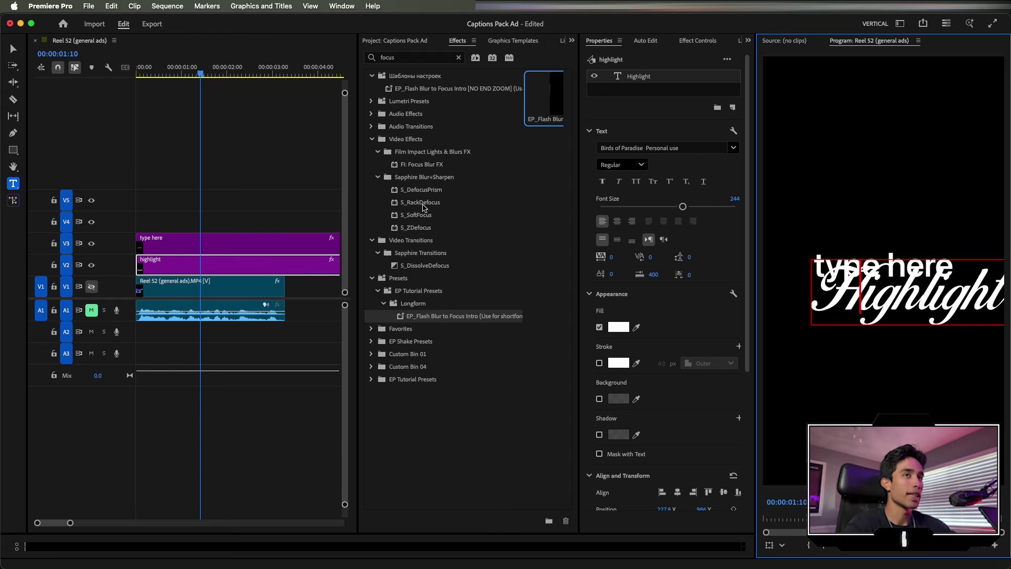
# - Reposition both text lines so "Highlight" sits centred in the frame with "type here" just above it
pyautogui.click(248, 251)
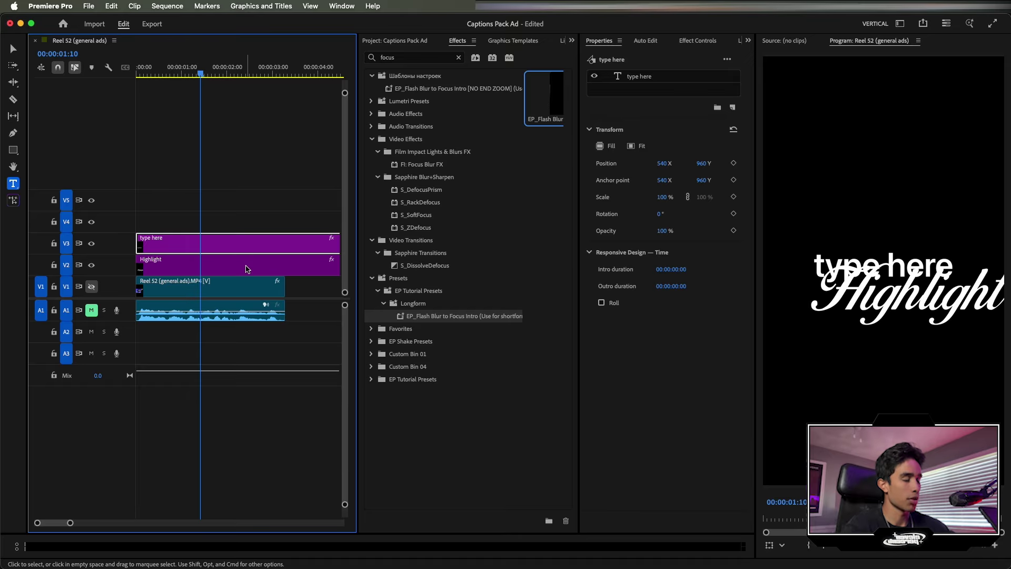
pyautogui.click(246, 269)
pyautogui.click(888, 300)
pyautogui.moveTo(834, 320); pyautogui.dragTo(800, 327)
pyautogui.moveTo(883, 255); pyautogui.dragTo(895, 226)
pyautogui.moveTo(901, 294); pyautogui.dragTo(897, 274)
pyautogui.moveTo(909, 235); pyautogui.dragTo(902, 229)
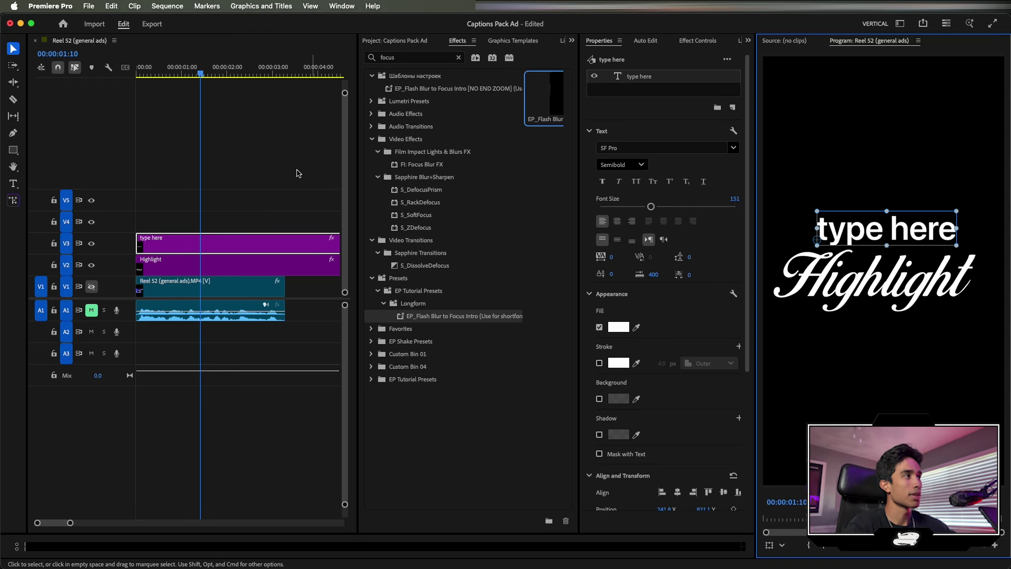
# - Move the "Highlight" and "type here" clips up to V4 and V5, and duplicate the "type here" clip onto V3
pyautogui.click(255, 171)
pyautogui.moveTo(167, 74); pyautogui.dragTo(112, 82)
pyautogui.press('space')
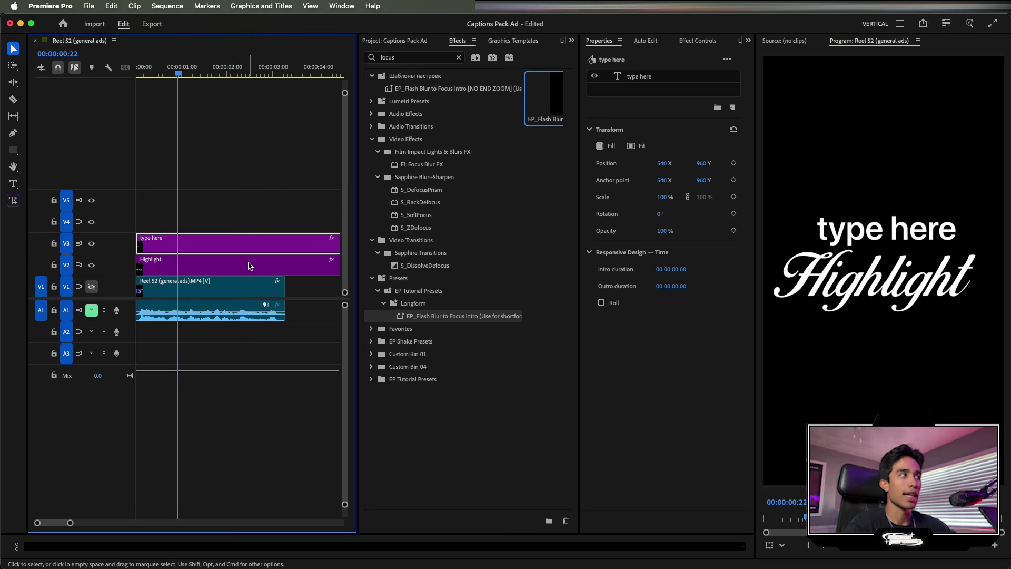
pyautogui.moveTo(254, 208); pyautogui.dragTo(204, 240)
pyautogui.click(227, 182)
pyautogui.click(228, 185)
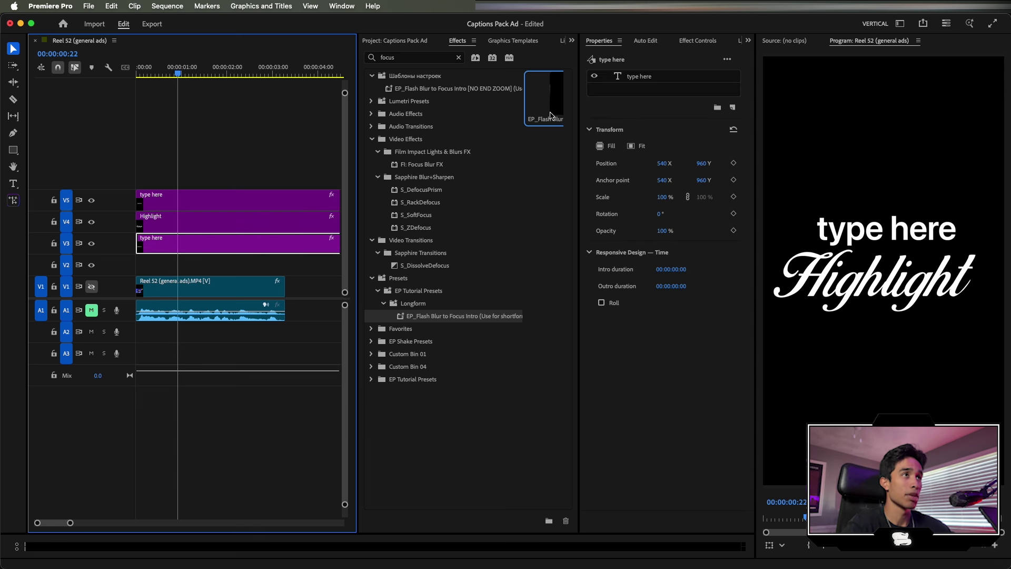
# - Move the text of the V3 "type here" copy down to form a third line below "Highlight"
pyautogui.click(652, 79)
pyautogui.scroll(-5, 706, 290)
pyautogui.moveTo(718, 313); pyautogui.dragTo(750, 313)
# - Try the Carena font on the "Highlight" text
pyautogui.click(220, 216)
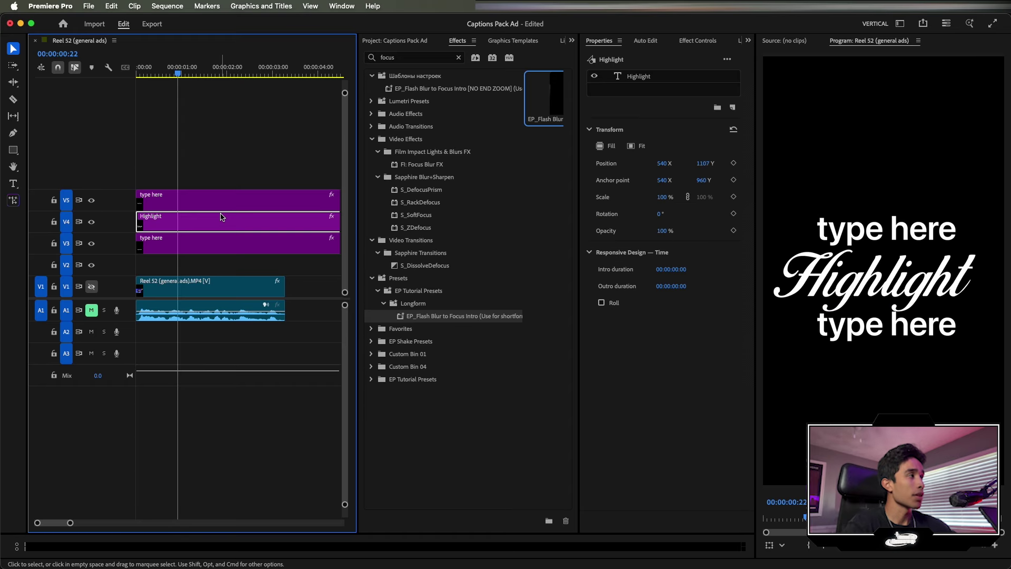
pyautogui.doubleClick(885, 274)
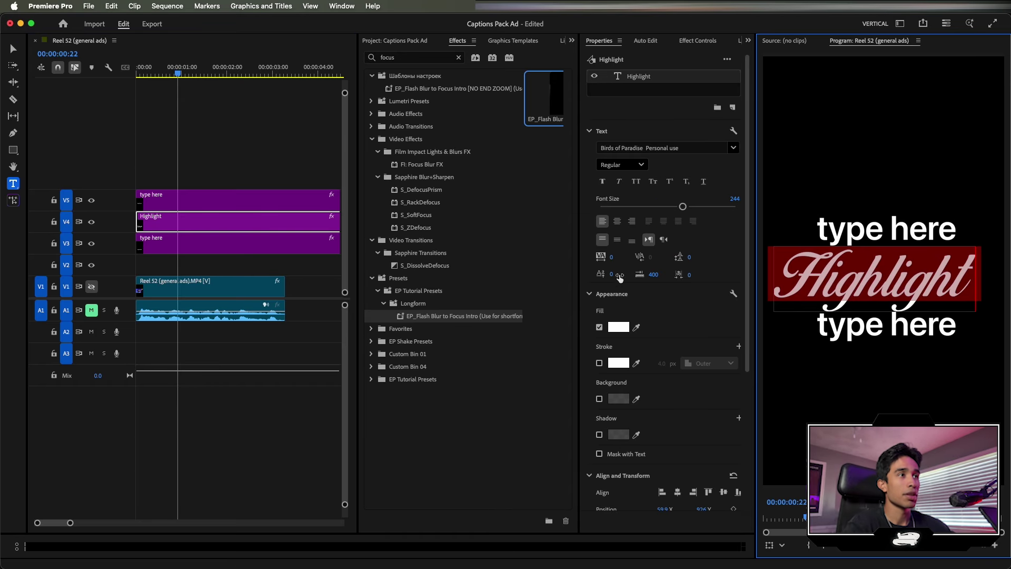
pyautogui.click(634, 148)
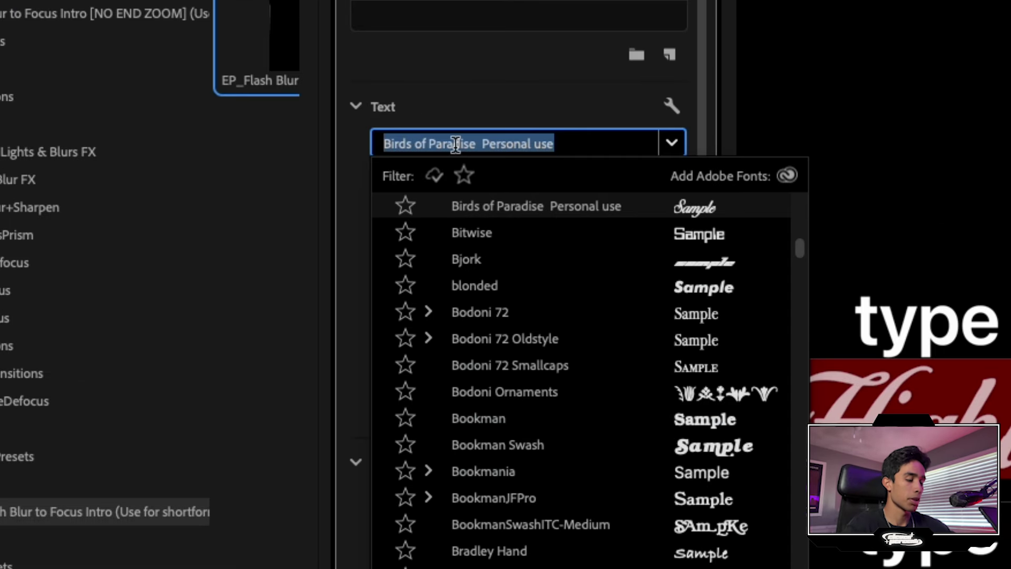
pyautogui.write('care')
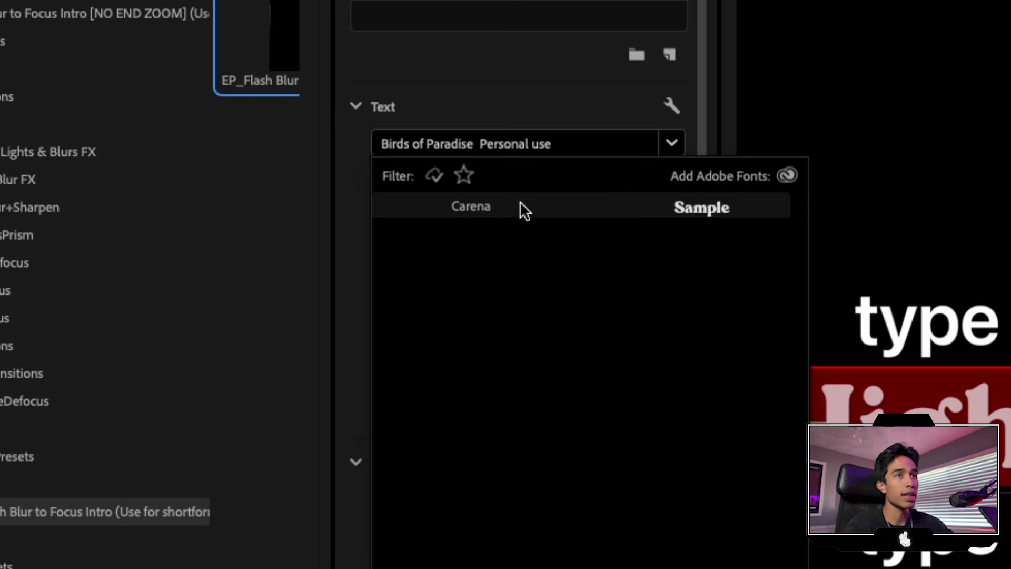
pyautogui.click(519, 207)
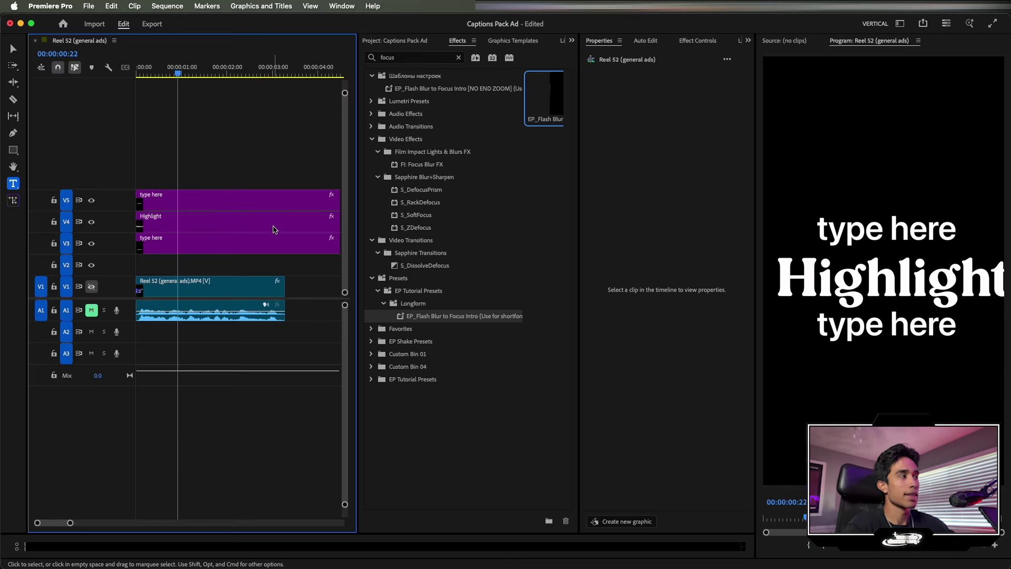
# - Try a smaller scale and a shifted horizontal position for the "Highlight" clip, and undo back to the script font version
pyautogui.click(276, 227)
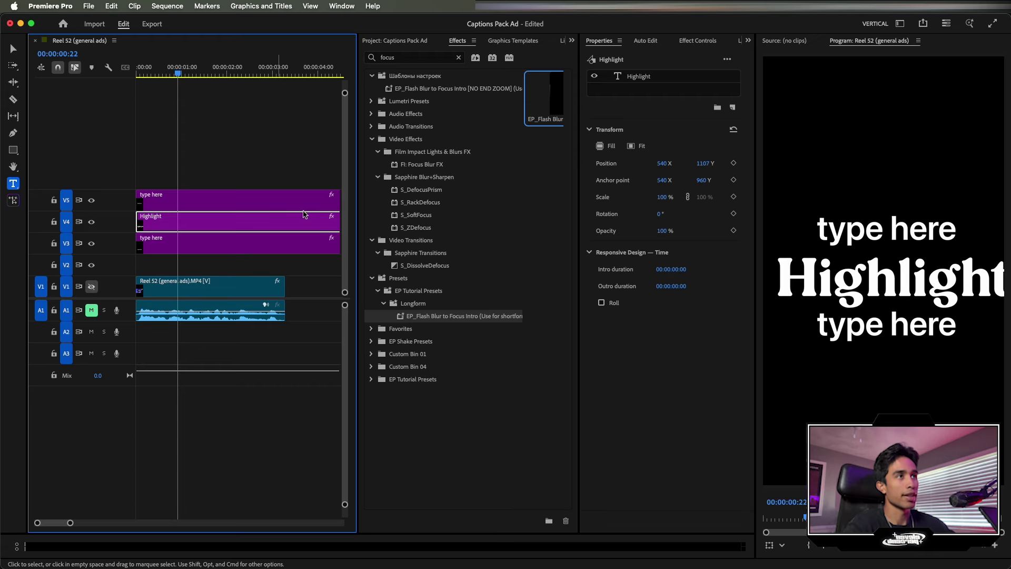
pyautogui.moveTo(665, 198); pyautogui.dragTo(655, 199)
pyautogui.moveTo(662, 162); pyautogui.dragTo(642, 165)
pyautogui.press('super+z')
pyautogui.press('super+z')
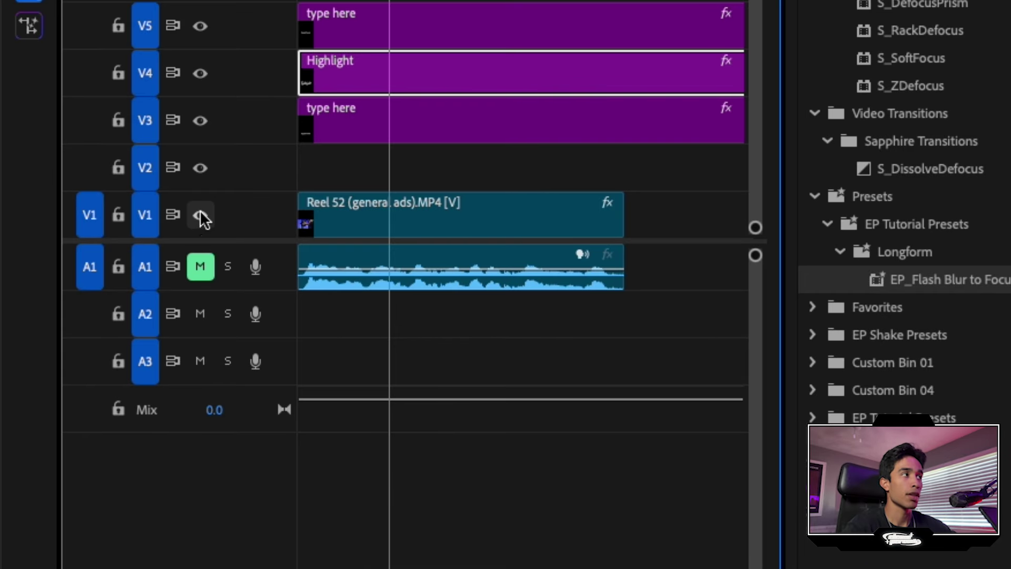
# - Show the V1 footage briefly to check the titles over it, and hide that track again
pyautogui.click(91, 287)
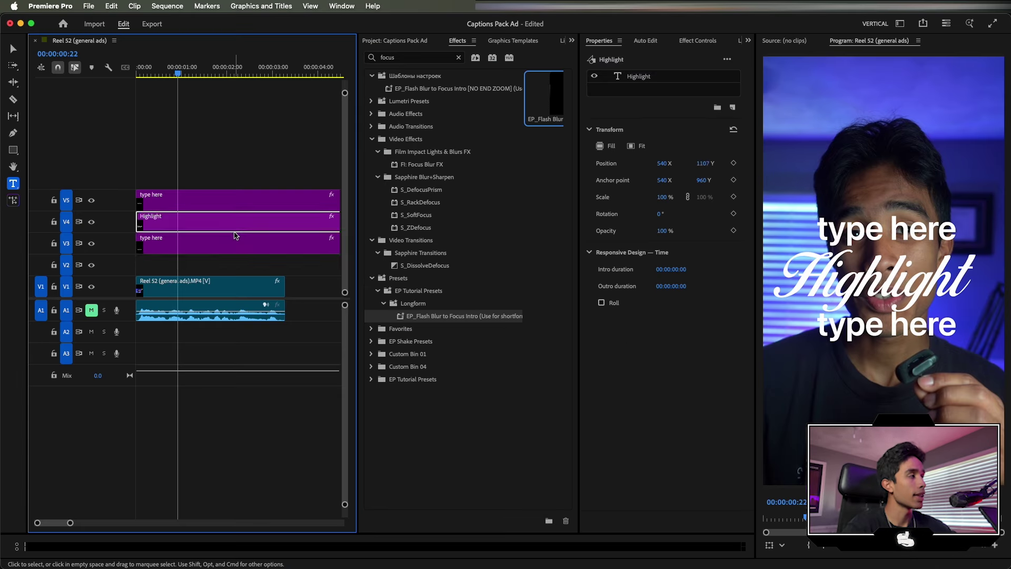
pyautogui.click(501, 130)
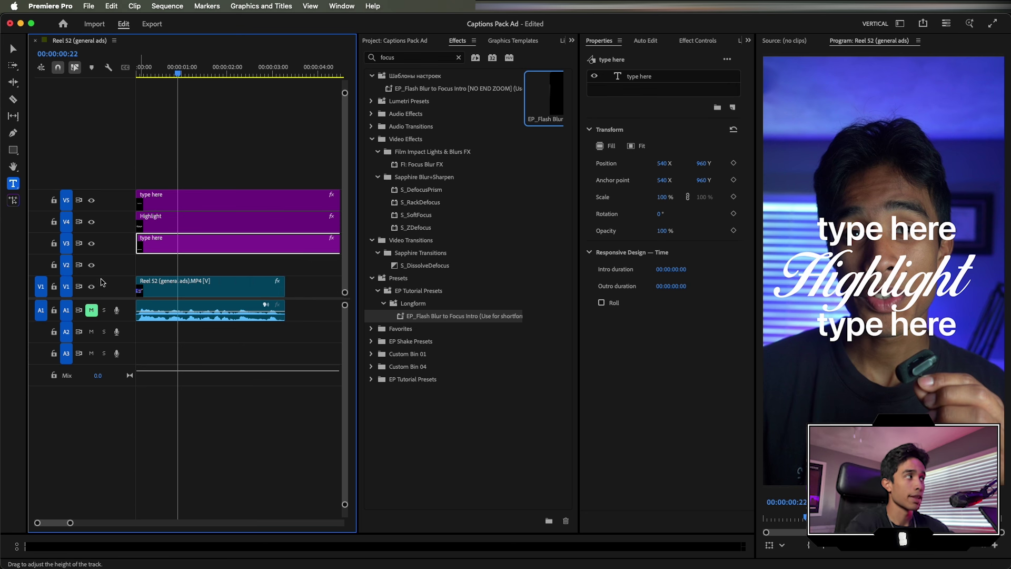
pyautogui.click(92, 286)
# - Trim the starts of the three title clips into a stagger from V5 down, with V4 starting at 00:00:00:07 and V3 at 00:00:00:10
pyautogui.moveTo(183, 78); pyautogui.dragTo(153, 75)
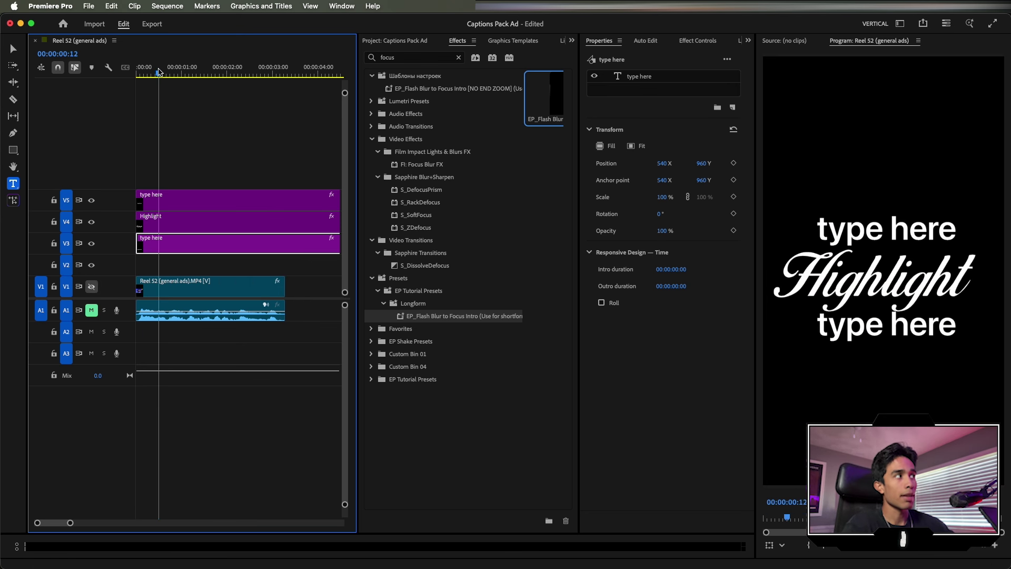
pyautogui.click(157, 185)
pyautogui.moveTo(151, 76); pyautogui.dragTo(148, 76)
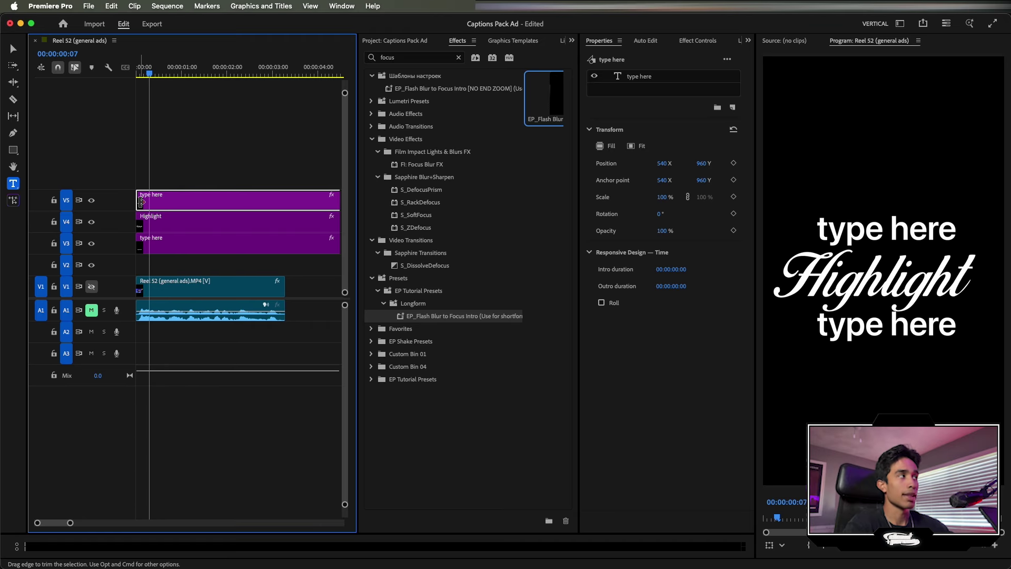
pyautogui.moveTo(141, 201); pyautogui.dragTo(161, 244)
pyautogui.press('=')
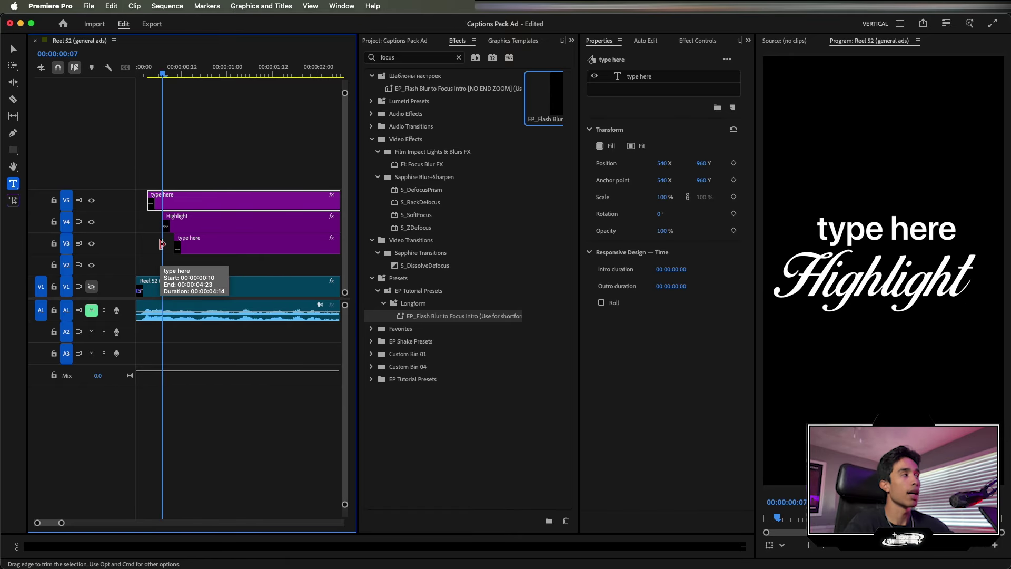
# - Play back the start of the sequence to review the timing of the staggered title lines
pyautogui.click(150, 67)
pyautogui.hotkey('shift', 'Right')
pyautogui.hotkey('shift', 'Right')
pyautogui.press('space')
pyautogui.click(168, 66)
pyautogui.press('space')
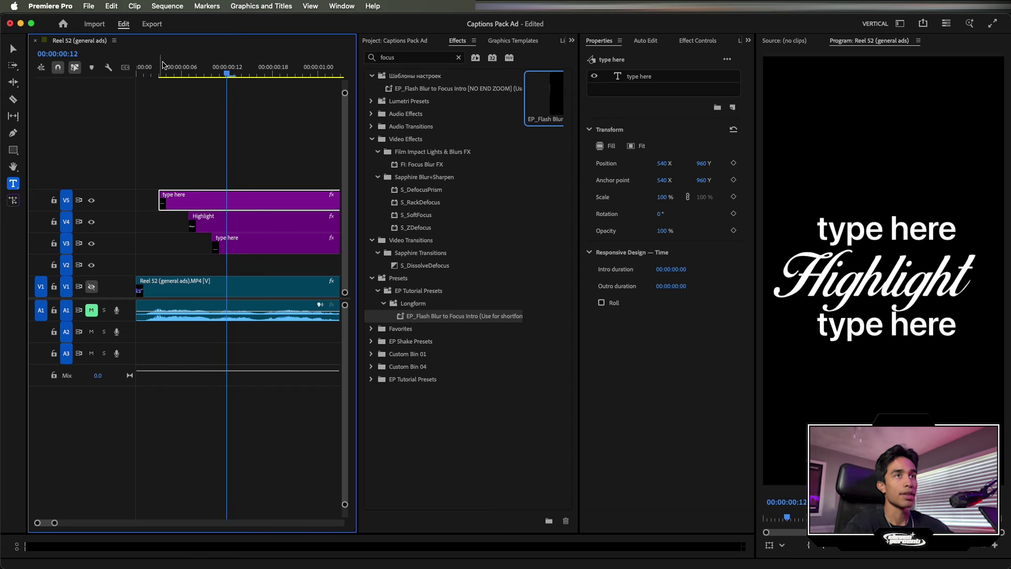
# - Replay the staggered title entrances from the sequence start and clear the clip selection
pyautogui.click(138, 66)
pyautogui.press('space')
pyautogui.press('space')
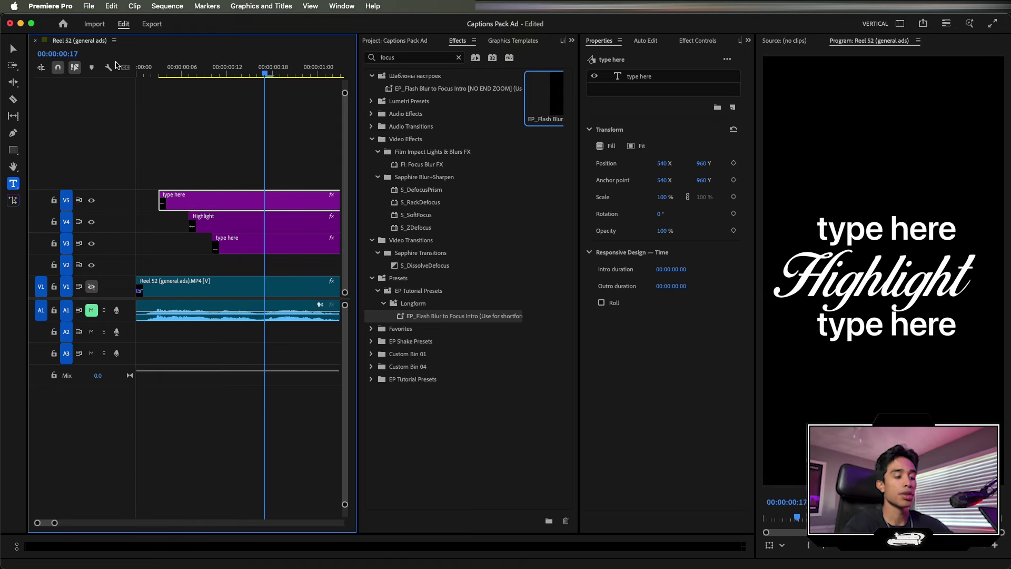
pyautogui.press('-')
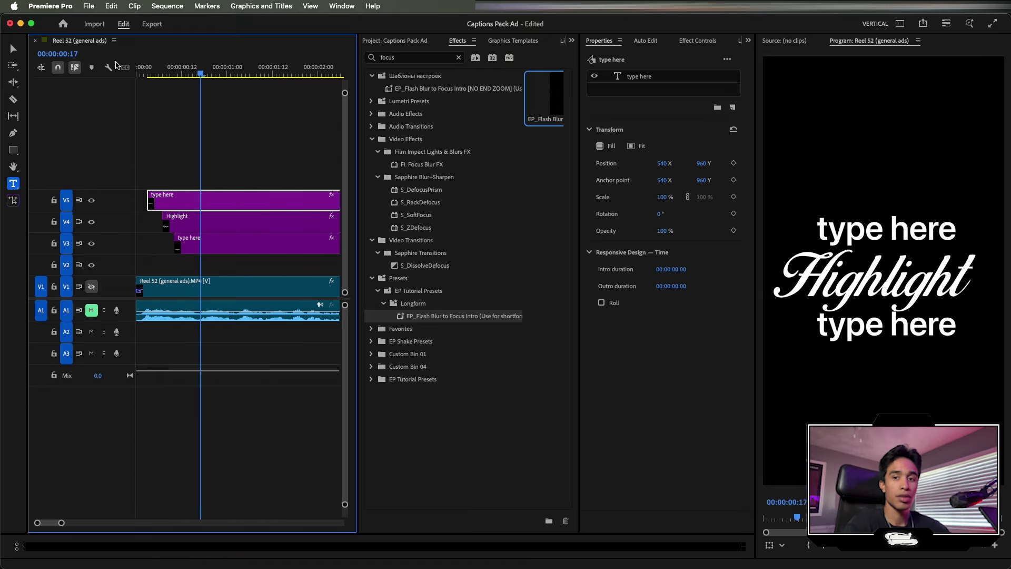
pyautogui.click(178, 126)
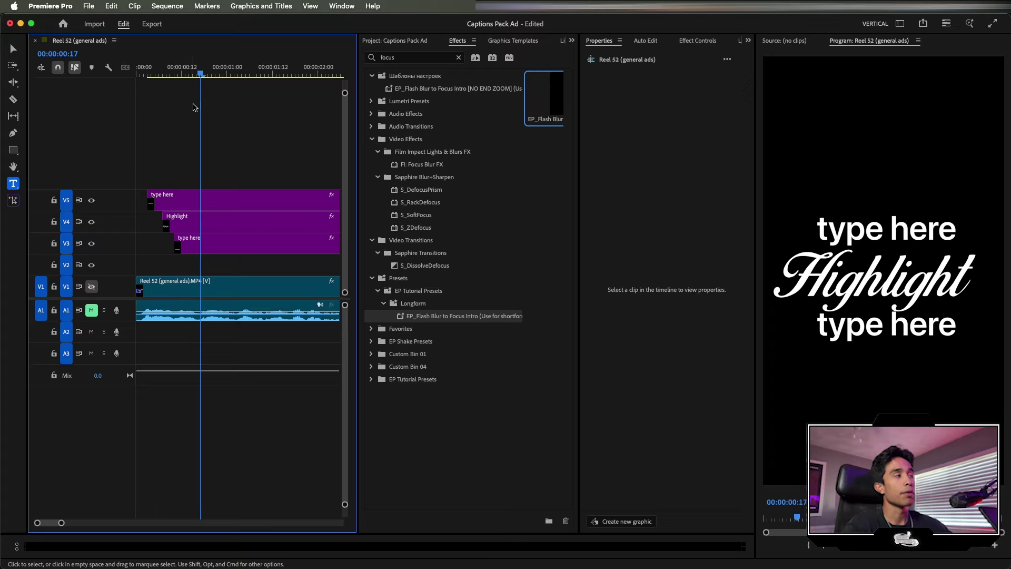
# - Find the Typewriter transition in the Film Impact Dashboard with "typ" and apply it to the "type here" clip on V5
pyautogui.click(459, 58)
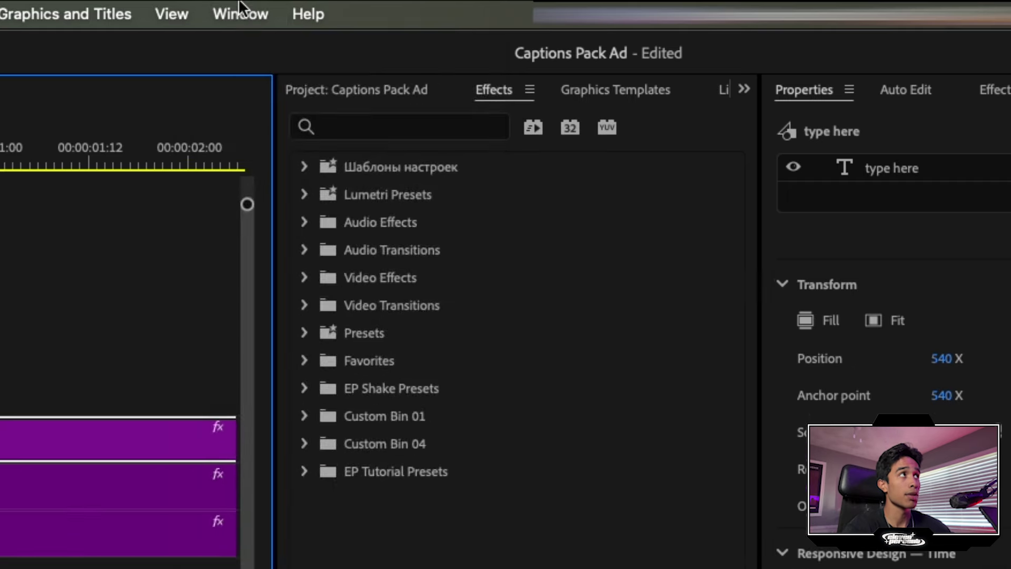
pyautogui.click(341, 6)
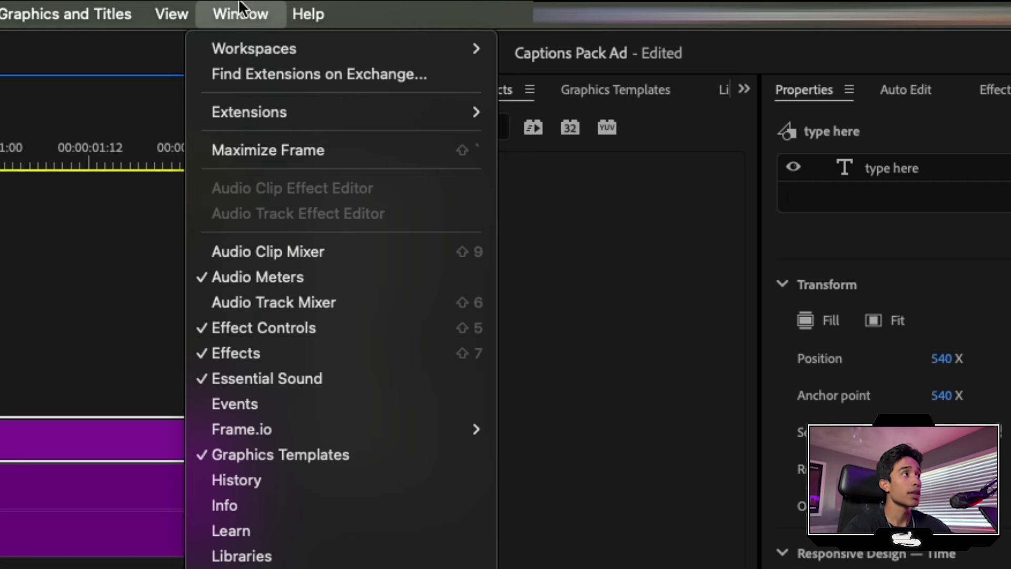
pyautogui.moveTo(246, 108)
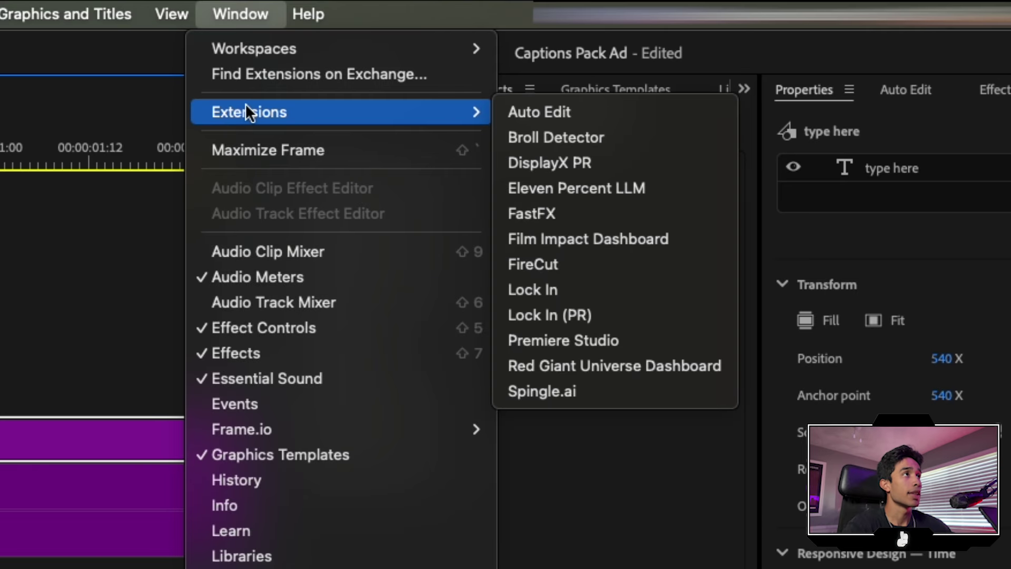
pyautogui.click(601, 240)
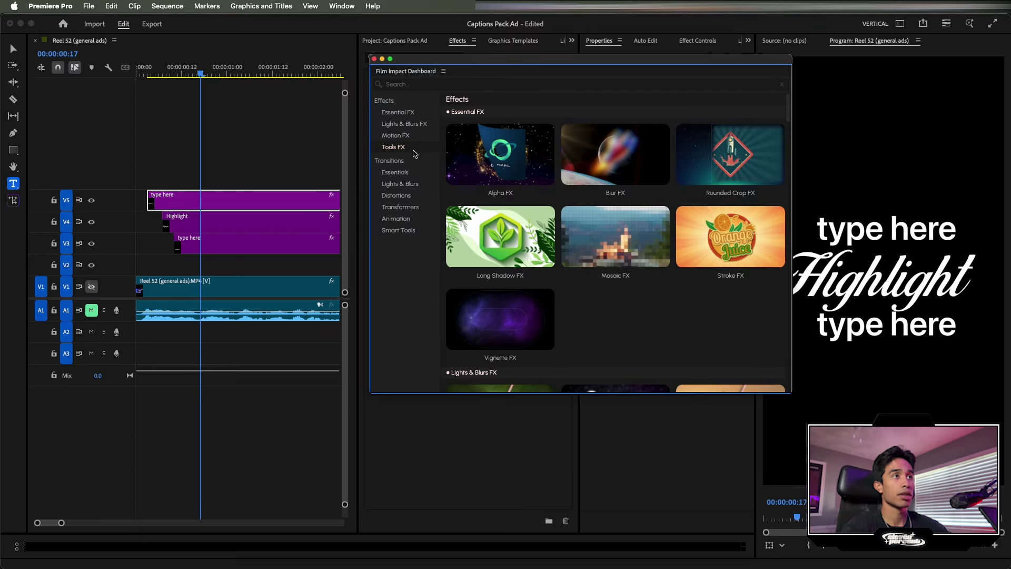
pyautogui.click(418, 84)
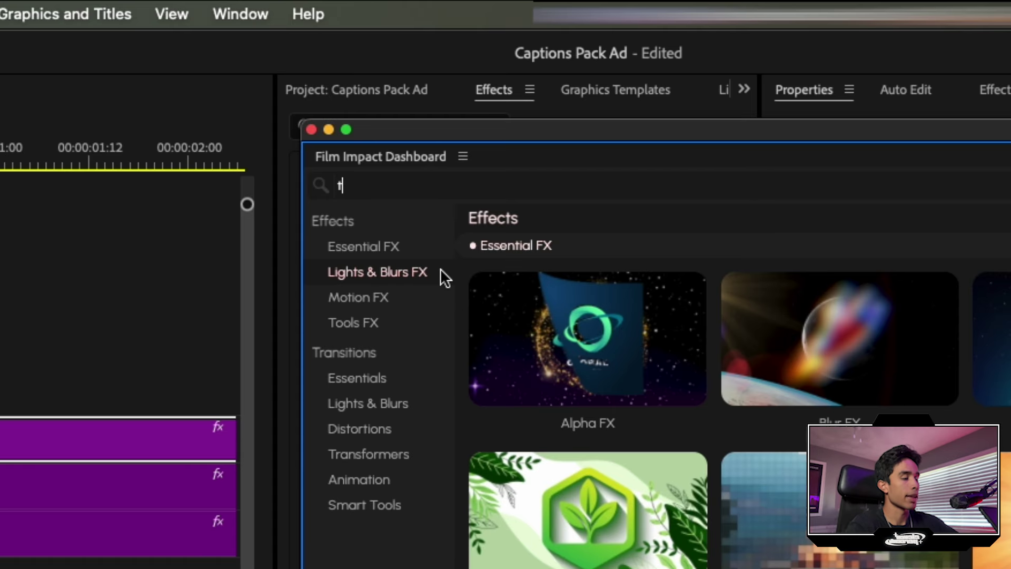
pyautogui.write('typ')
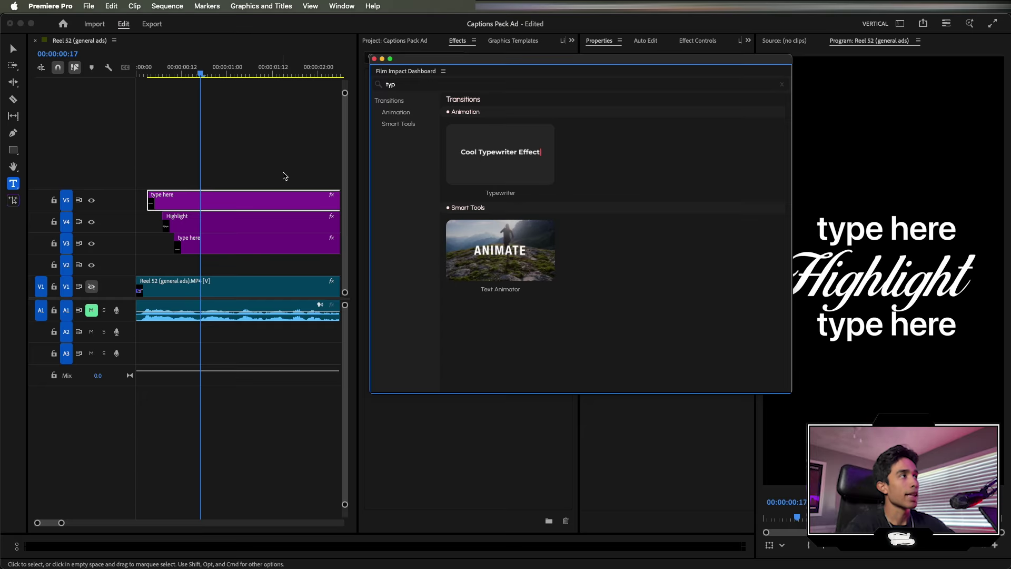
pyautogui.click(508, 196)
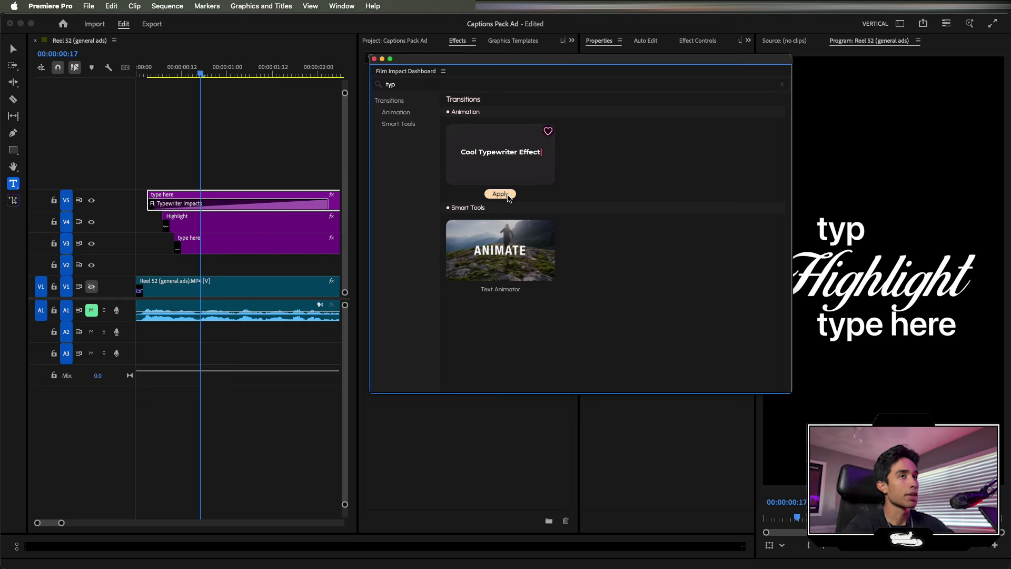
# - Shorten the Typewriter transition at the start of the V5 title to the clip's first few frames and preview it
pyautogui.moveTo(195, 68); pyautogui.dragTo(151, 73)
pyautogui.press('space')
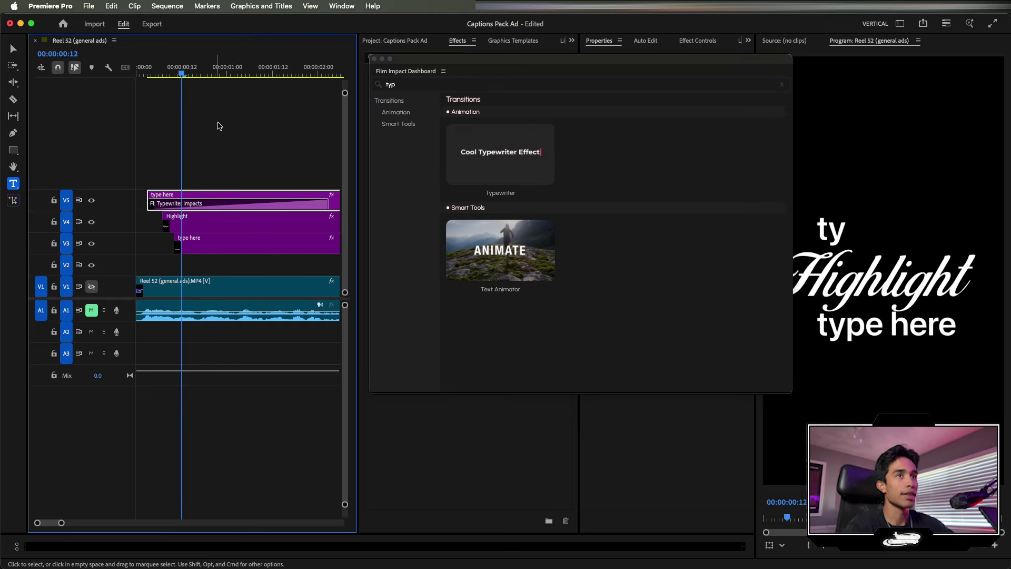
pyautogui.moveTo(328, 206); pyautogui.dragTo(176, 205)
pyautogui.click(142, 71)
pyautogui.moveTo(142, 71); pyautogui.dragTo(136, 70)
pyautogui.press('space')
pyautogui.press('space')
# - Apply the Typewriter transition to the V4 and V3 titles and shorten it at the start of both clips
pyautogui.click(190, 71)
pyautogui.moveTo(531, 163)
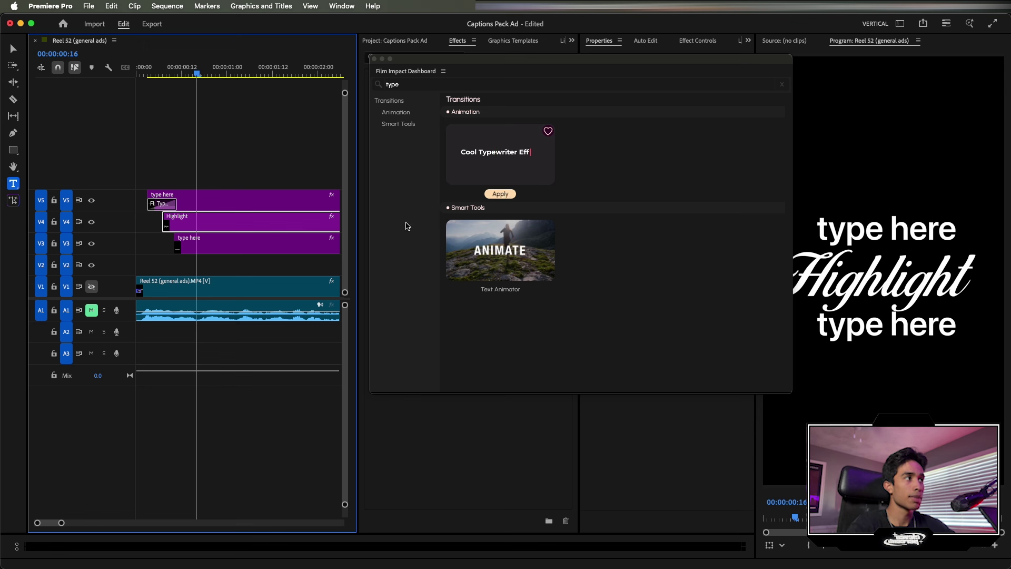
pyautogui.click(501, 194)
pyautogui.click(207, 264)
pyautogui.press('-')
pyautogui.moveTo(239, 226); pyautogui.dragTo(157, 226)
pyautogui.moveTo(244, 248); pyautogui.dragTo(167, 248)
# - Shorten the Typewriter transitions at the ends of the three title clips
pyautogui.hscroll(2, 206, 214)
pyautogui.hscroll(4, 206, 214)
pyautogui.moveTo(279, 174); pyautogui.dragTo(209, 261)
pyautogui.hscroll(-3, 209, 260)
pyautogui.moveTo(298, 199); pyautogui.dragTo(260, 221)
pyautogui.hscroll(-3, 208, 200)
# - Play back the sequence from the start to check the typewriter animation on all three title lines
pyautogui.moveTo(262, 70); pyautogui.dragTo(141, 77)
pyautogui.press('space')
pyautogui.press('space')
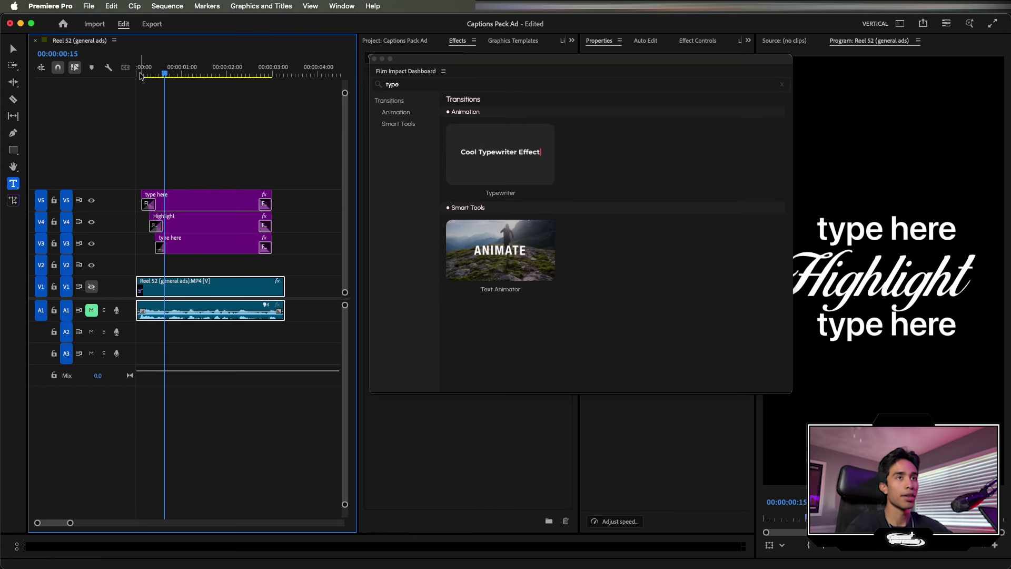
pyautogui.press('space')
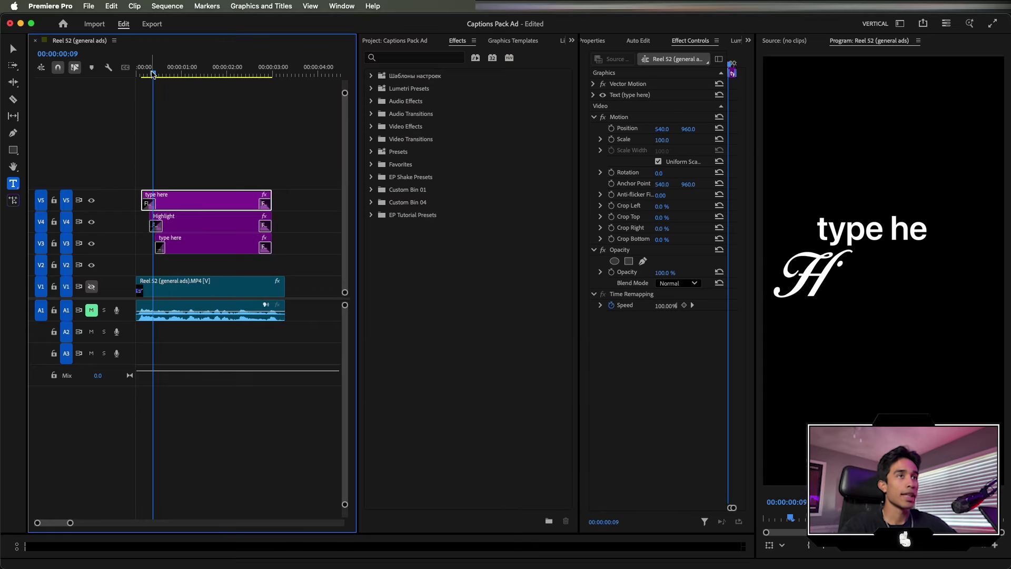
pyautogui.moveTo(152, 76); pyautogui.dragTo(142, 77)
pyautogui.press('space')
pyautogui.press('space')
# - Search the effects for "gradi" and apply 4-Color Gradient to the "Highlight" clip
pyautogui.click(226, 224)
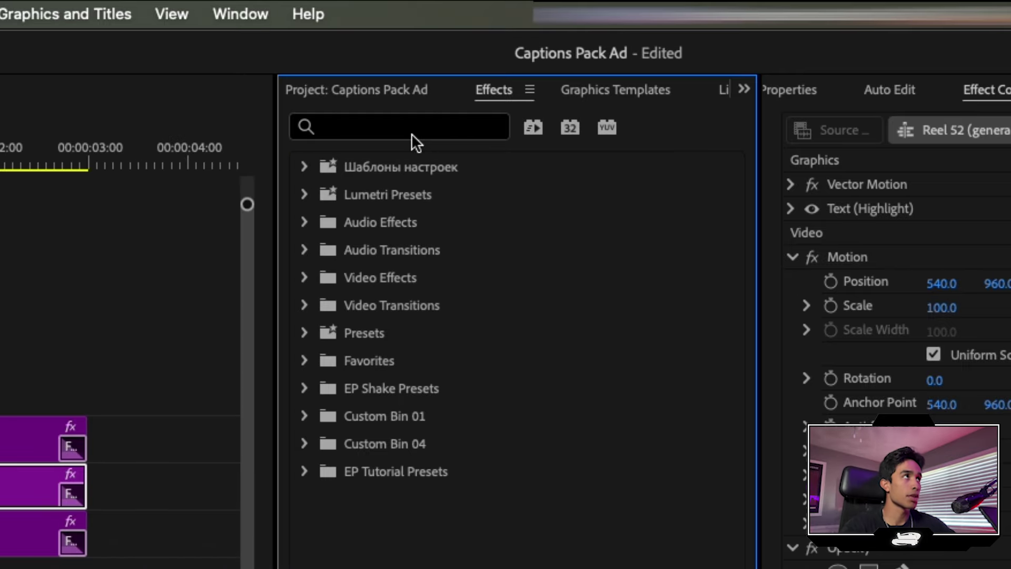
pyautogui.click(429, 101)
pyautogui.write('gradi')
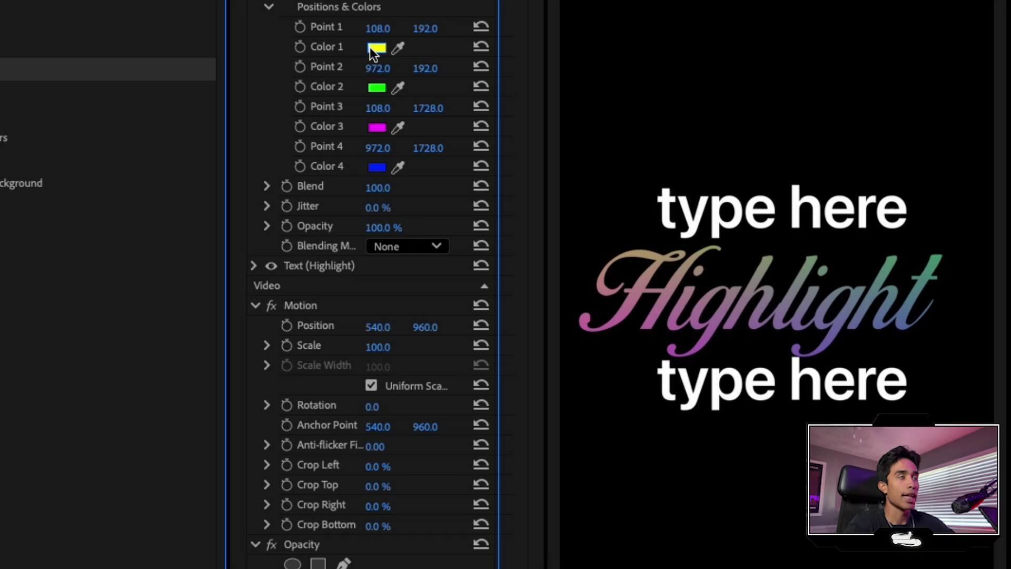
# - Set the gradient's Colors 1 and 2 to red and Colors 3 and 4 to white
pyautogui.click(370, 47)
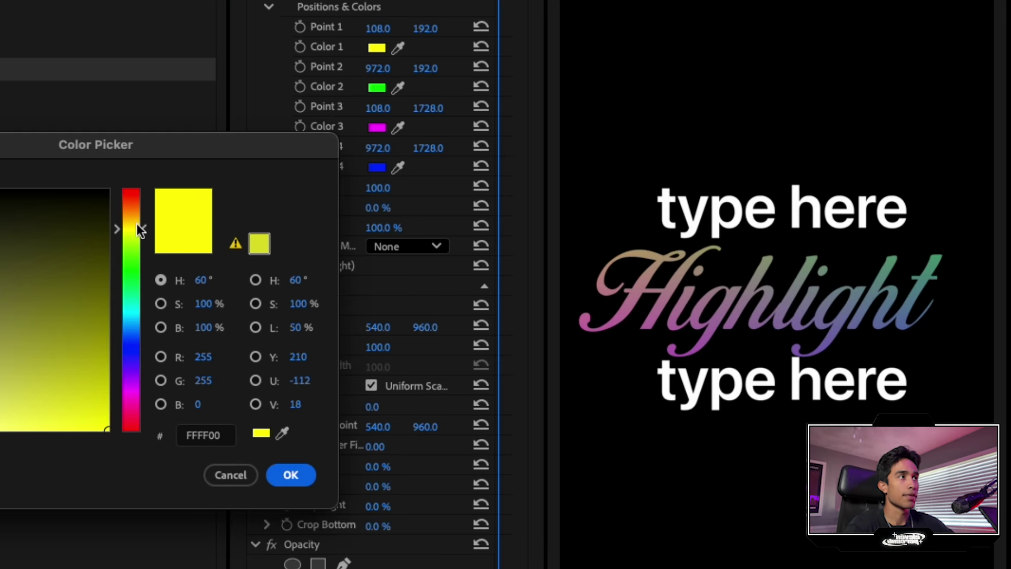
pyautogui.moveTo(138, 223); pyautogui.dragTo(138, 189)
pyautogui.click(291, 475)
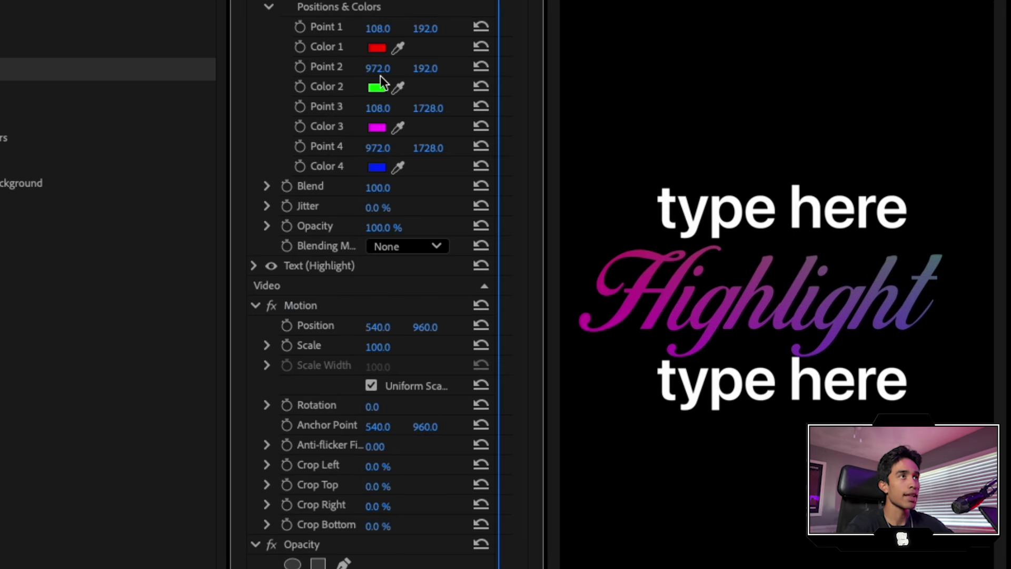
pyautogui.click(377, 128)
pyautogui.moveTo(54, 253); pyautogui.dragTo(1, 189)
pyautogui.click(311, 478)
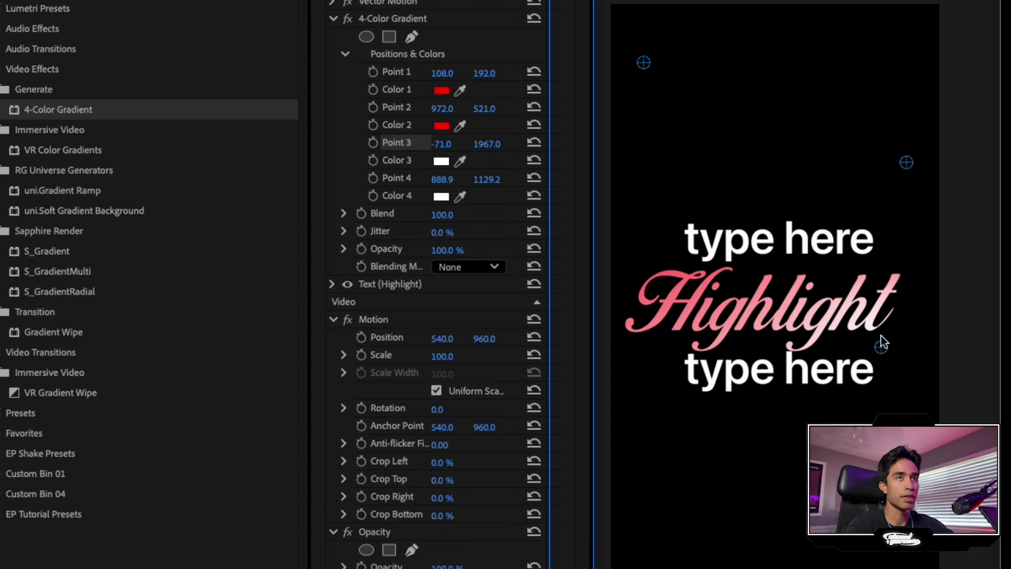
# - Move the four gradient points around the script word, to about 316/815, 947/873, 395/1184 and 640/1214 for Points 1 to 4
pyautogui.moveTo(909, 151); pyautogui.dragTo(900, 261)
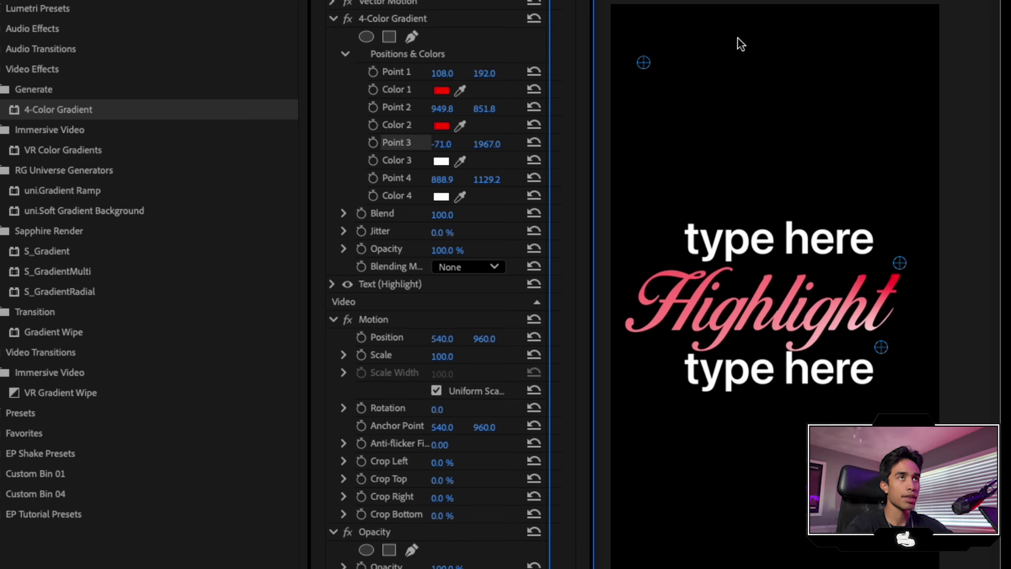
pyautogui.moveTo(646, 62); pyautogui.dragTo(681, 222)
pyautogui.scroll(-4, 681, 222)
pyautogui.moveTo(620, 477); pyautogui.dragTo(698, 321)
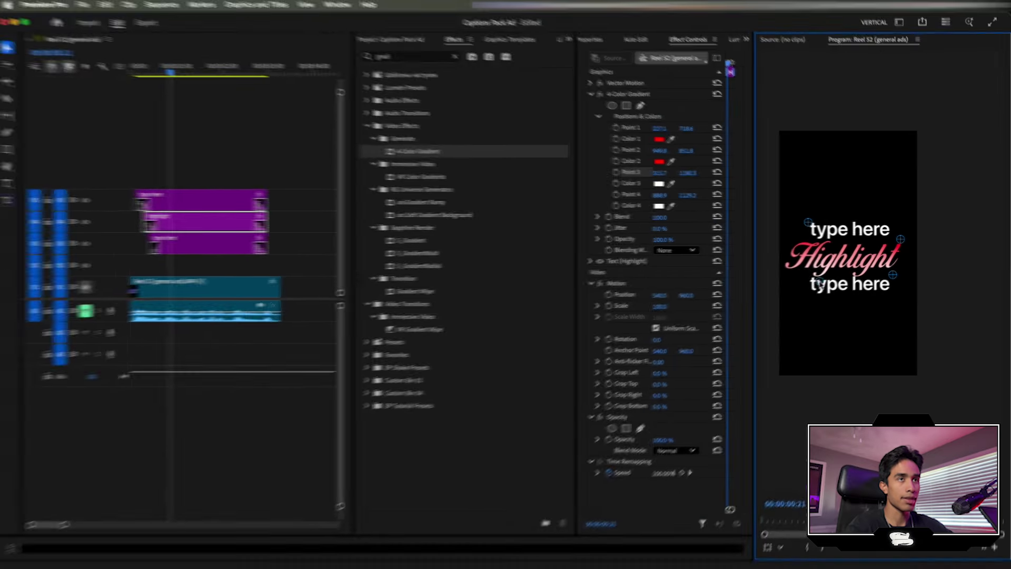
pyautogui.moveTo(820, 285); pyautogui.dragTo(832, 285)
pyautogui.moveTo(894, 275); pyautogui.dragTo(862, 285)
pyautogui.moveTo(810, 223); pyautogui.dragTo(814, 241)
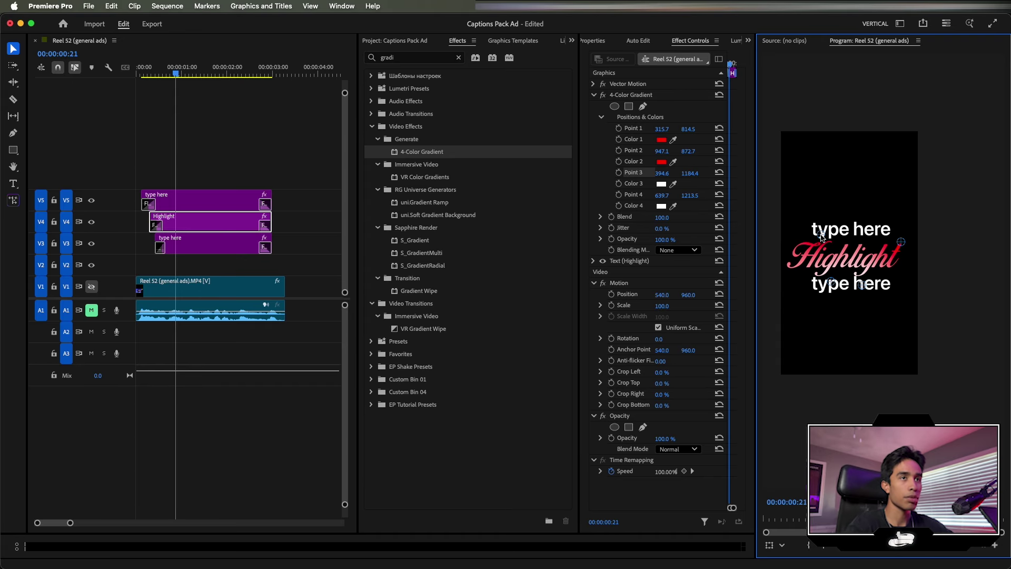
pyautogui.scroll(-1, 822, 237)
pyautogui.scroll(3, 822, 236)
pyautogui.click(842, 502)
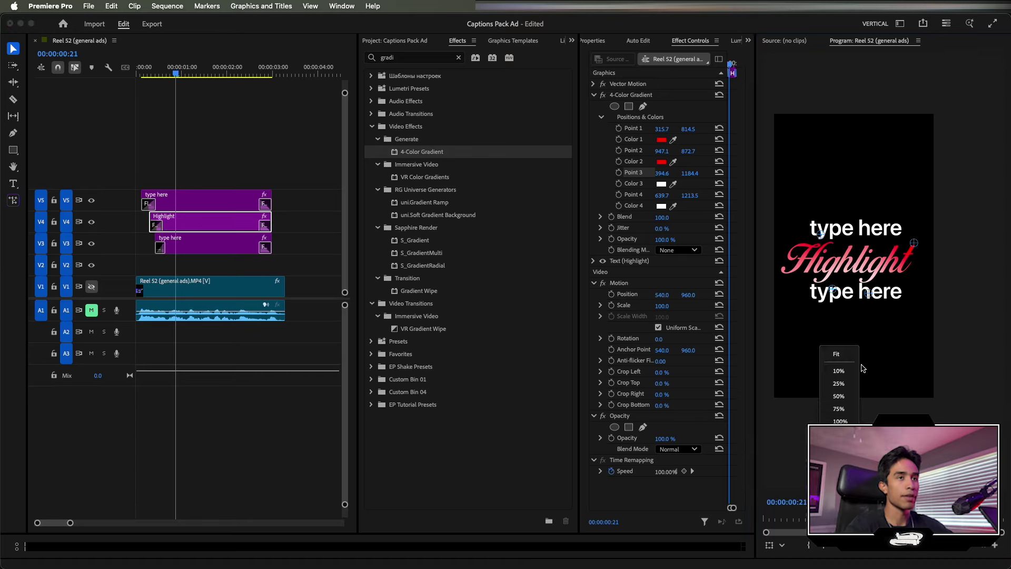
pyautogui.click(846, 354)
# - Play back the titles from the start to check the red-to-white gradient on the script word
pyautogui.click(226, 137)
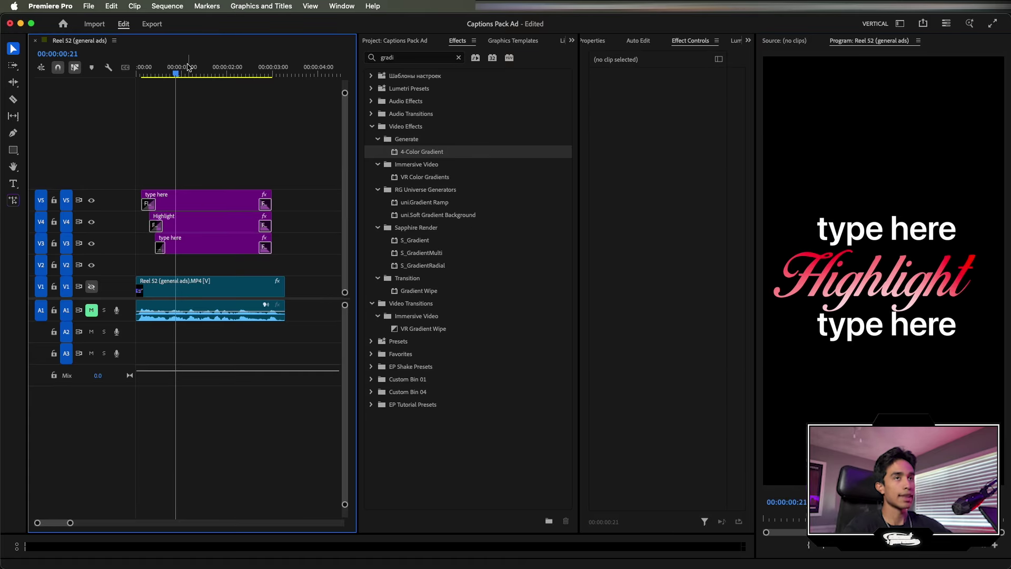
pyautogui.moveTo(188, 67); pyautogui.dragTo(127, 68)
pyautogui.press('space')
pyautogui.press('space')
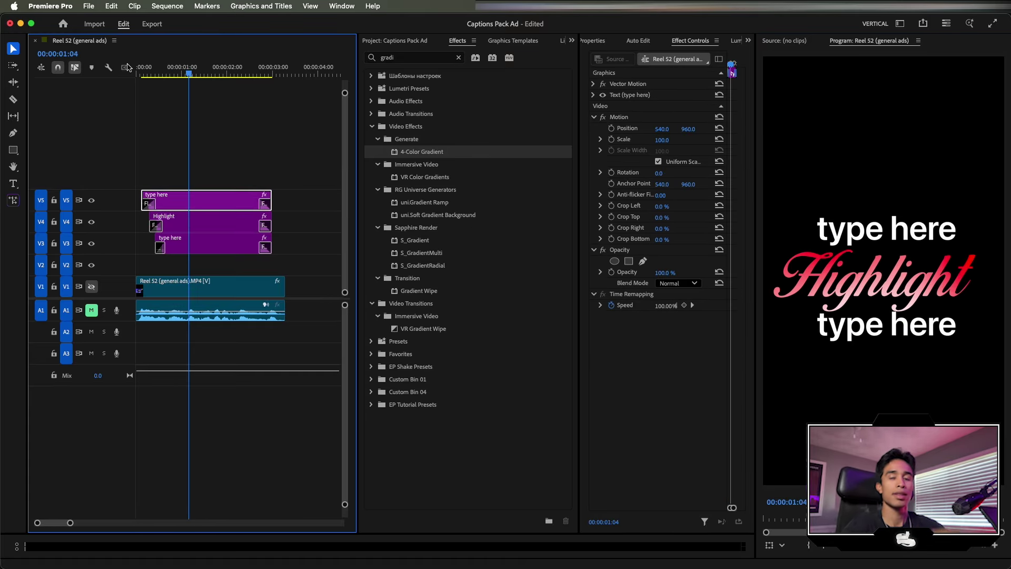
# - Search the effects for "glow" and apply FI: Wonder Glow FX to the "Highlight" clip
pyautogui.click(184, 225)
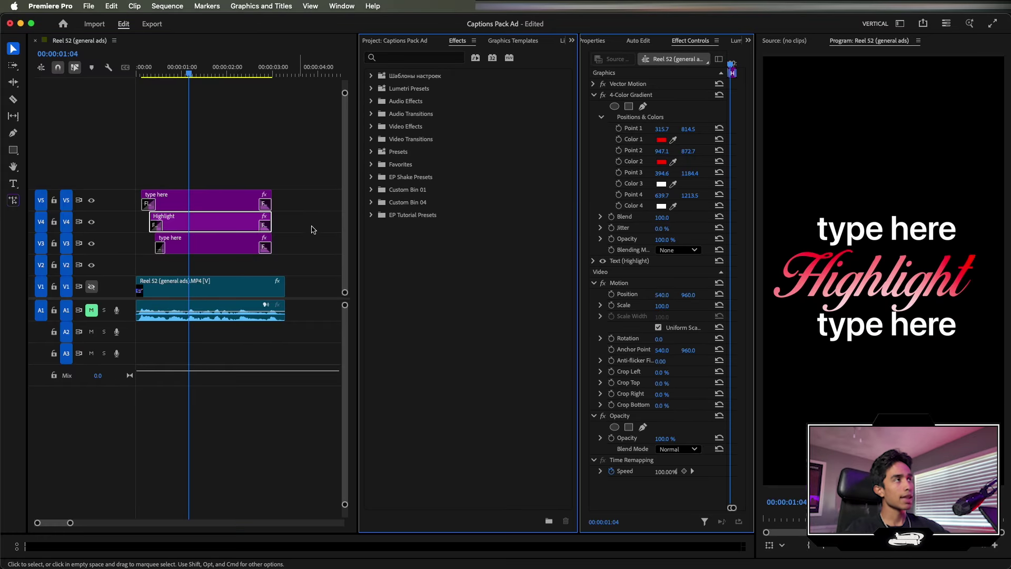
pyautogui.click(445, 57)
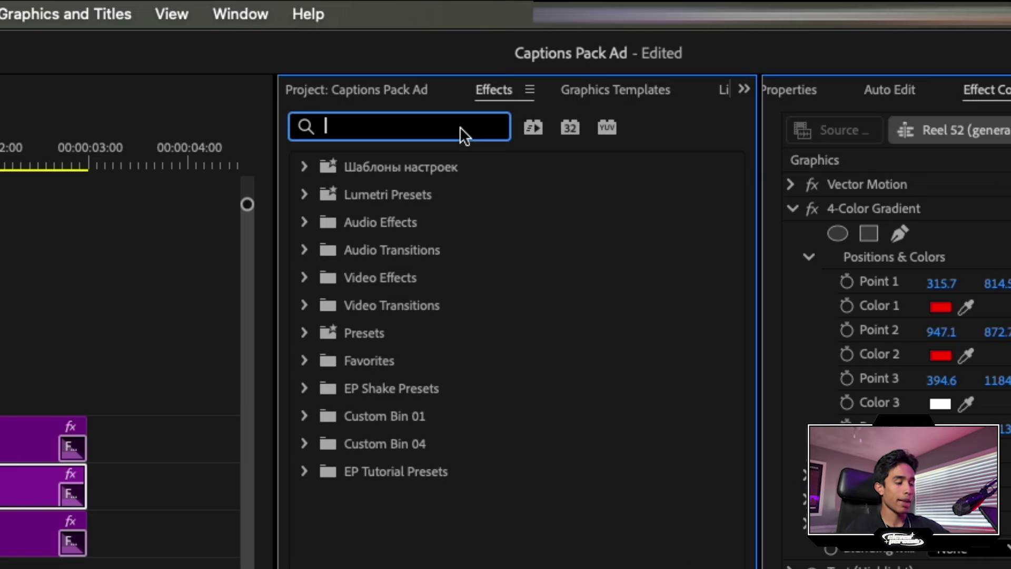
pyautogui.write('glow')
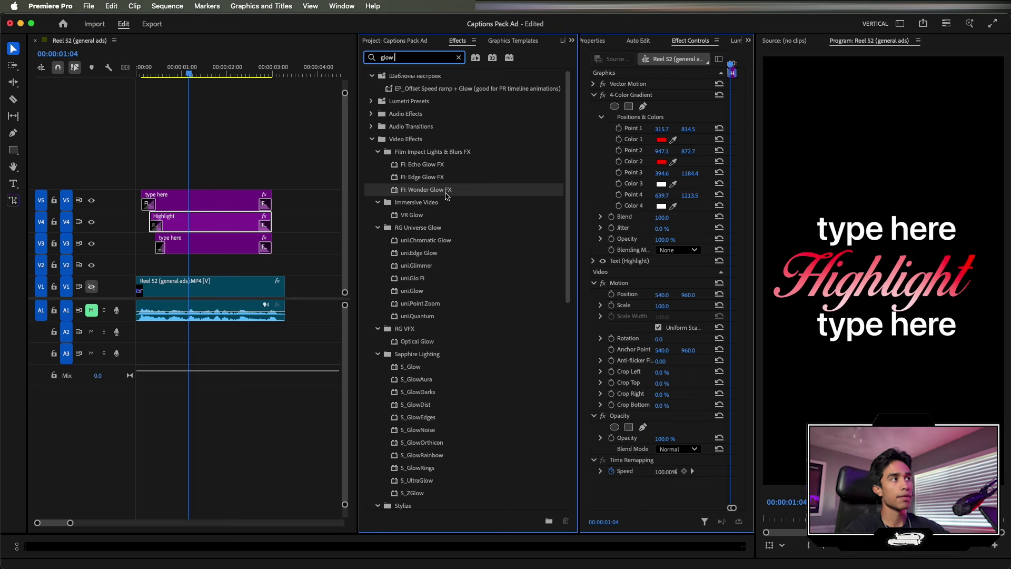
pyautogui.moveTo(445, 193)
pyautogui.mouseDown()
pyautogui.moveTo(377, 211)
pyautogui.moveTo(456, 187)
pyautogui.mouseUp()
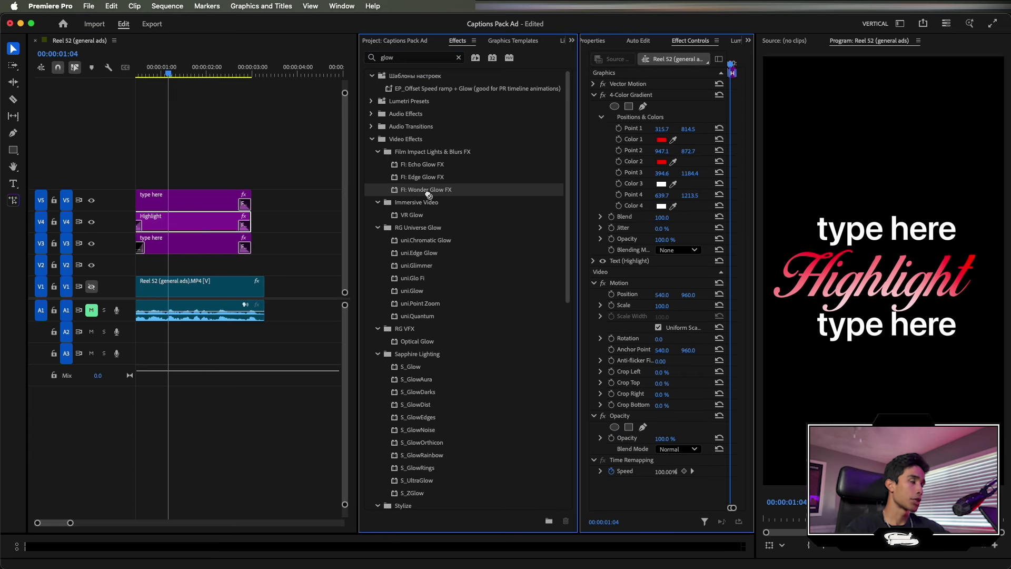
pyautogui.moveTo(428, 195); pyautogui.dragTo(197, 230)
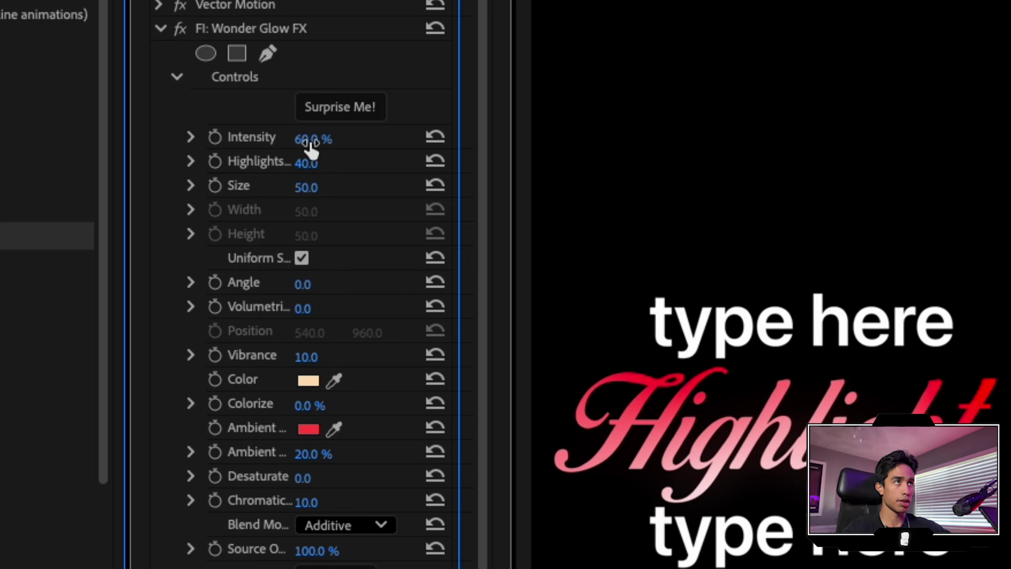
# - Set the Wonder Glow FX to an Intensity of 100%, Highlights of 32 and a Size of 102
pyautogui.moveTo(311, 141); pyautogui.dragTo(331, 142)
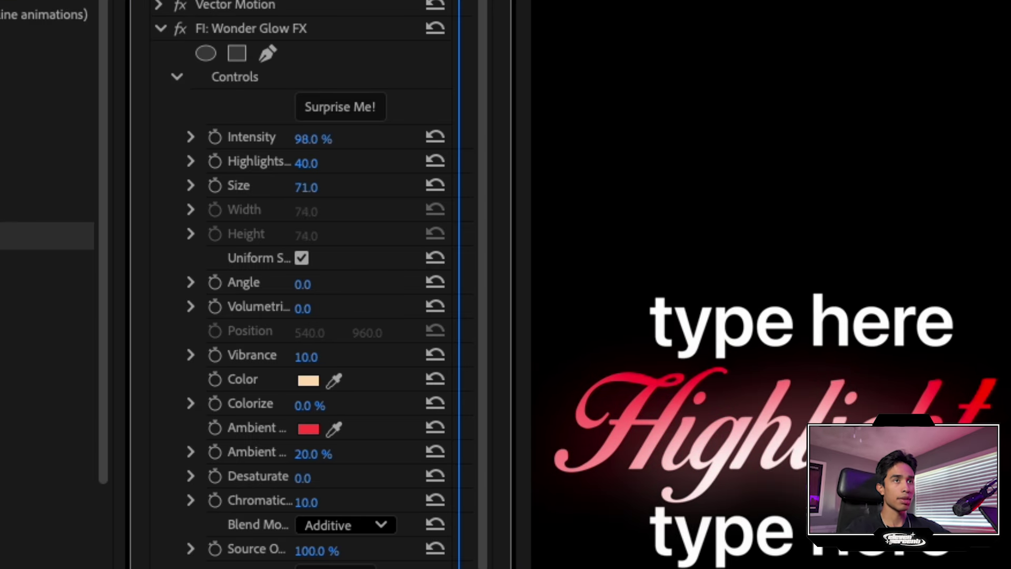
pyautogui.moveTo(306, 187); pyautogui.dragTo(320, 187)
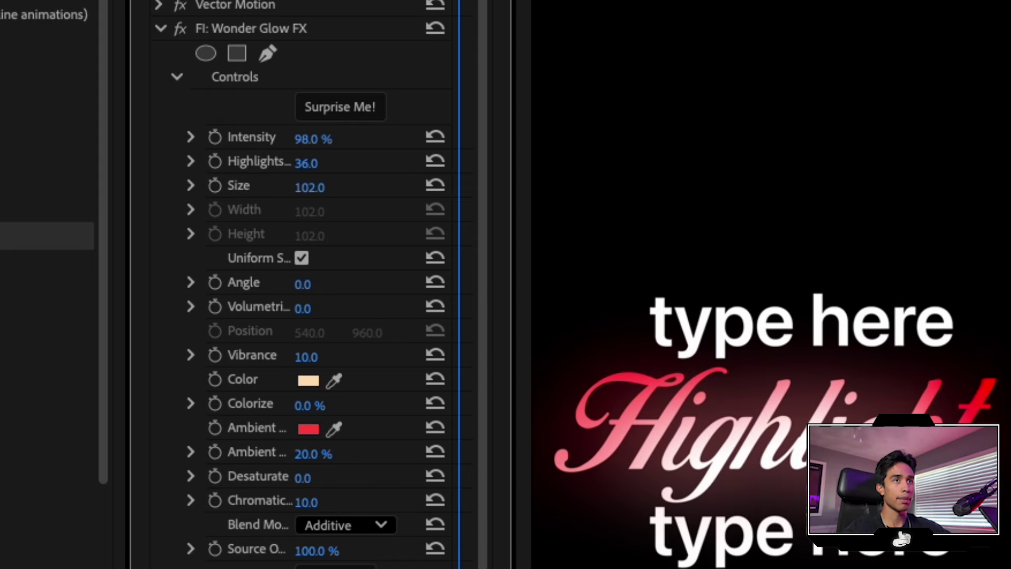
pyautogui.moveTo(306, 163)
pyautogui.mouseDown()
pyautogui.moveTo(316, 163)
pyautogui.moveTo(306, 163)
pyautogui.mouseUp()
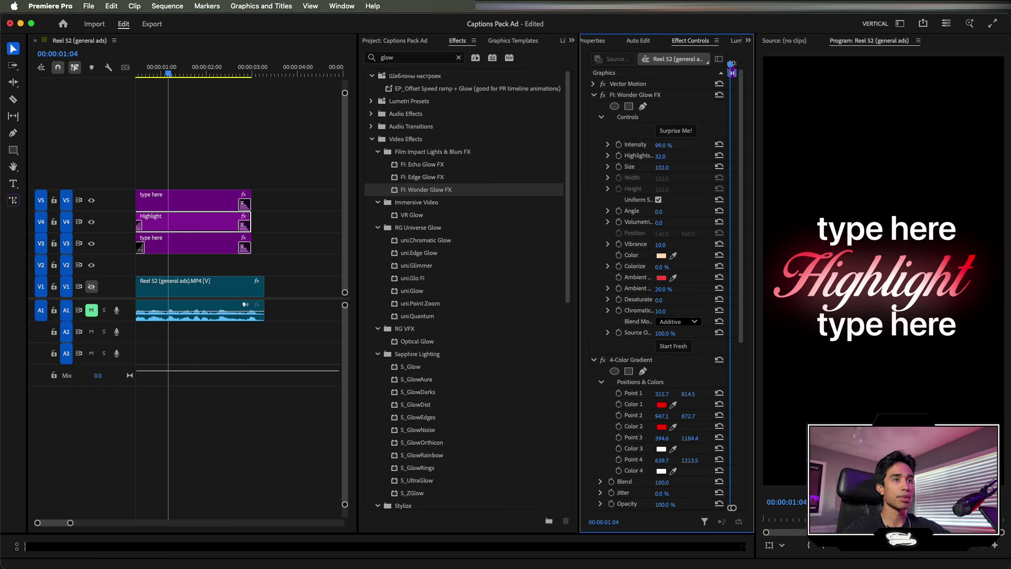
# - Play back the titles from the start to check the glow on the script word
pyautogui.hscroll(-2, 214, 87)
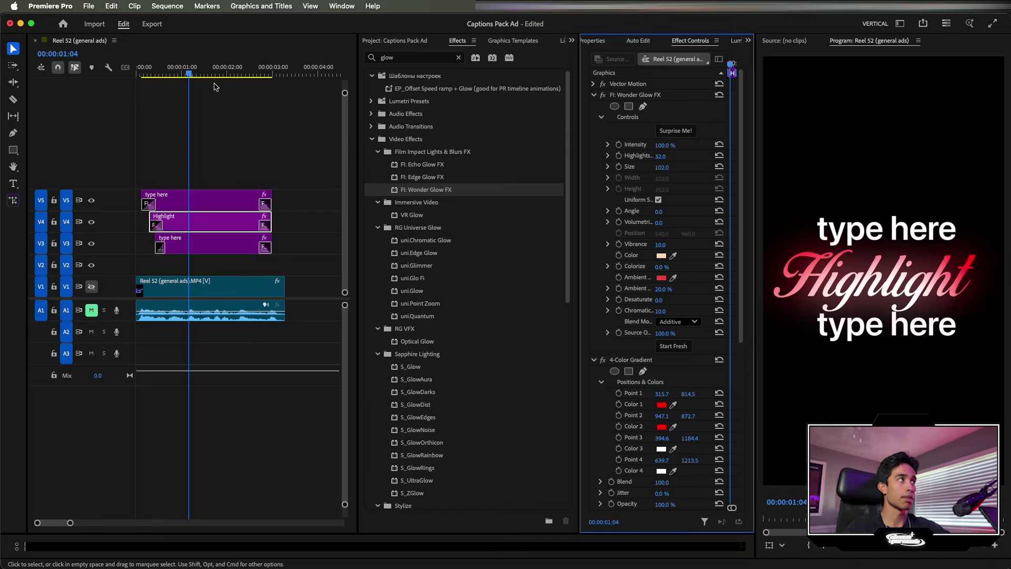
pyautogui.click(137, 75)
pyautogui.press('space')
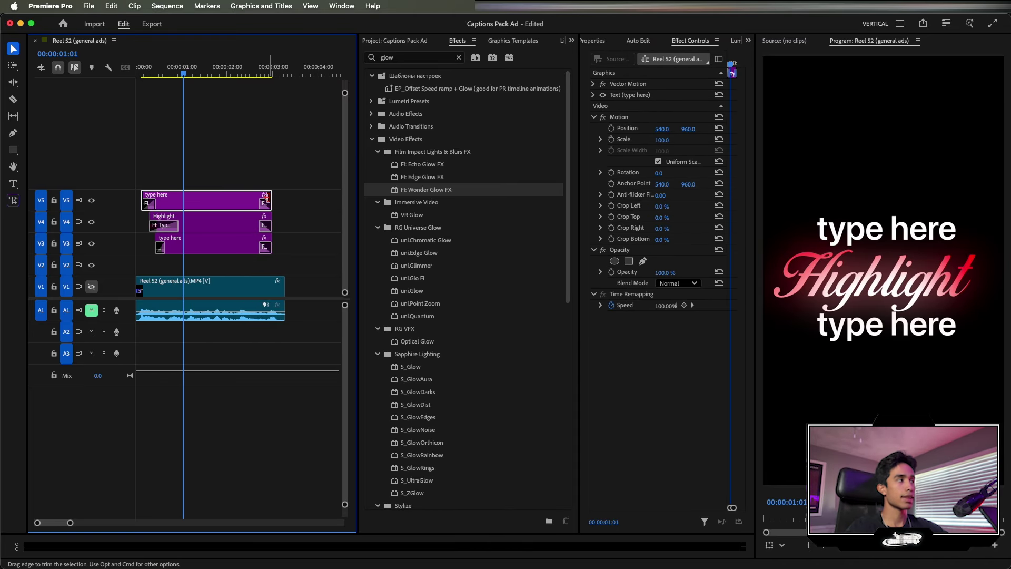
# - Nest the "Highlight" title clip by itself, keeping the two "type here" clips on their own tracks
pyautogui.click(168, 231)
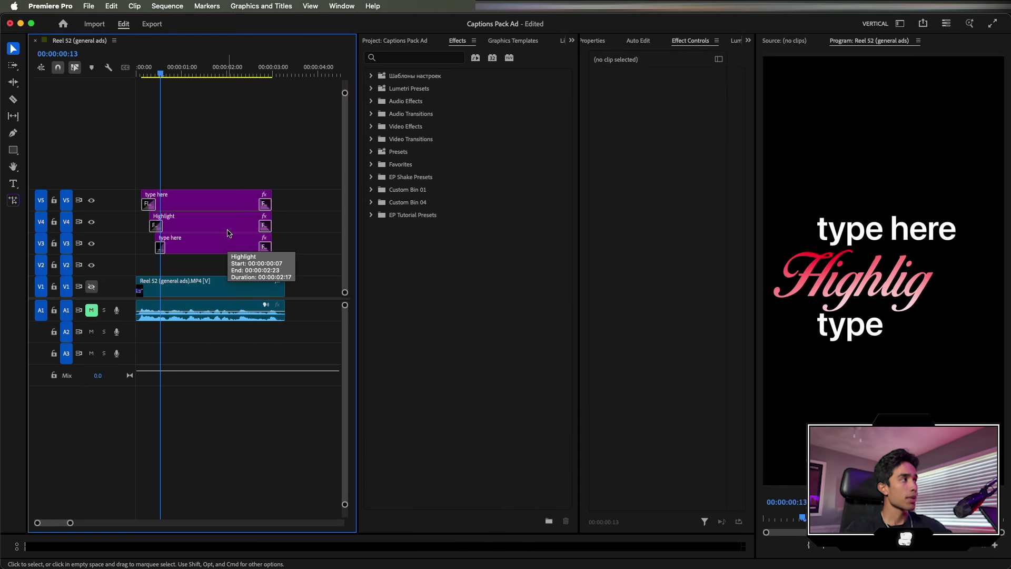
pyautogui.click(229, 233)
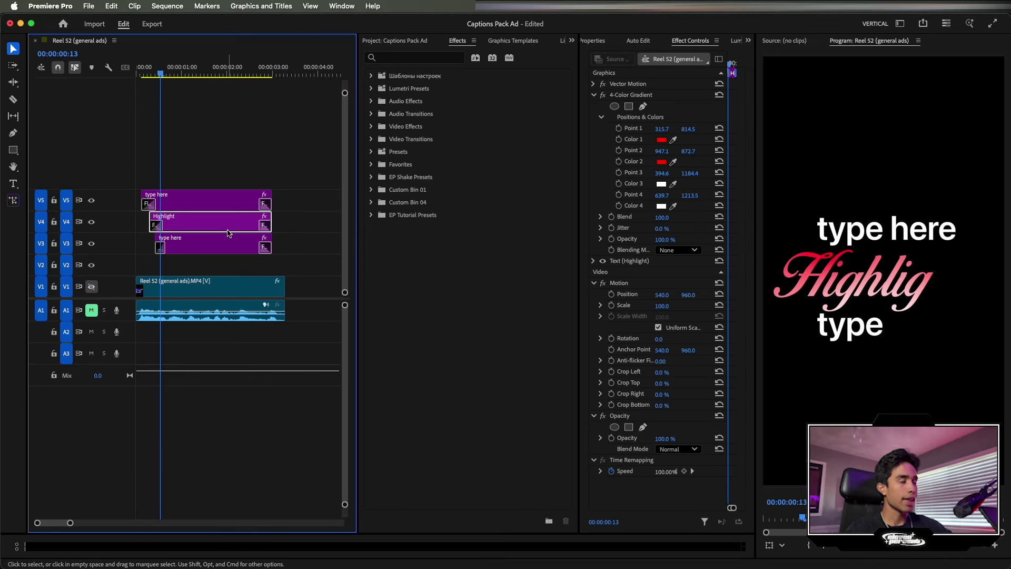
pyautogui.rightClick(228, 233)
pyautogui.click(251, 289)
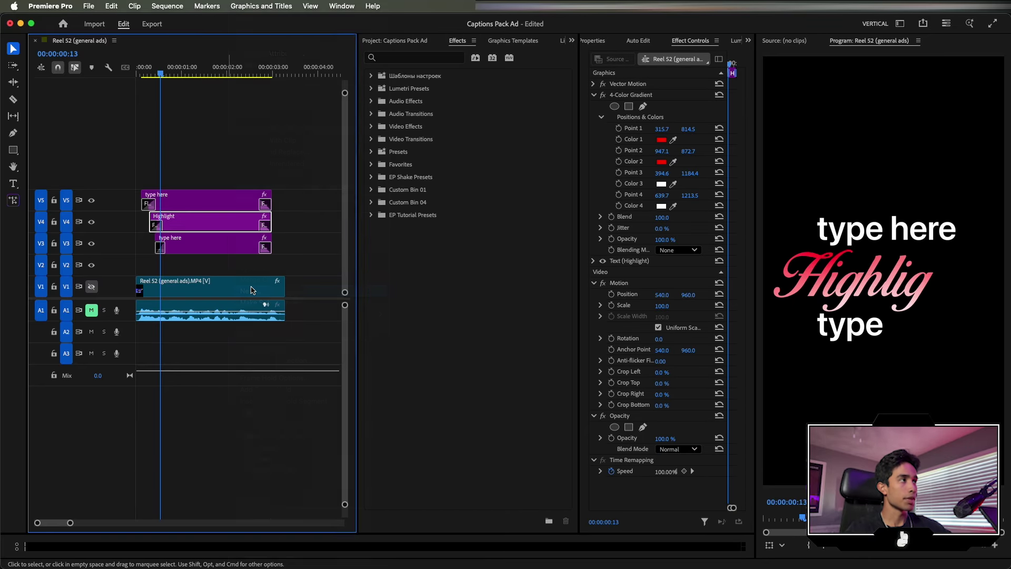
pyautogui.press('Return')
pyautogui.click(265, 221)
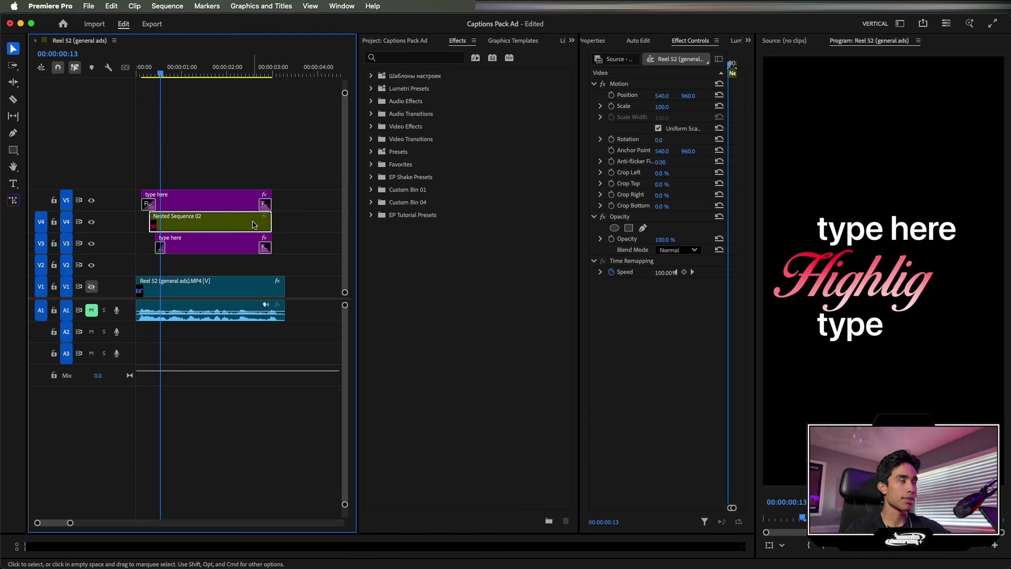
# - Search the effects for "glow" and apply FI: Wonder Glow FX to the nested "Highlight" clip
pyautogui.moveTo(166, 71); pyautogui.dragTo(156, 76)
pyautogui.press('space')
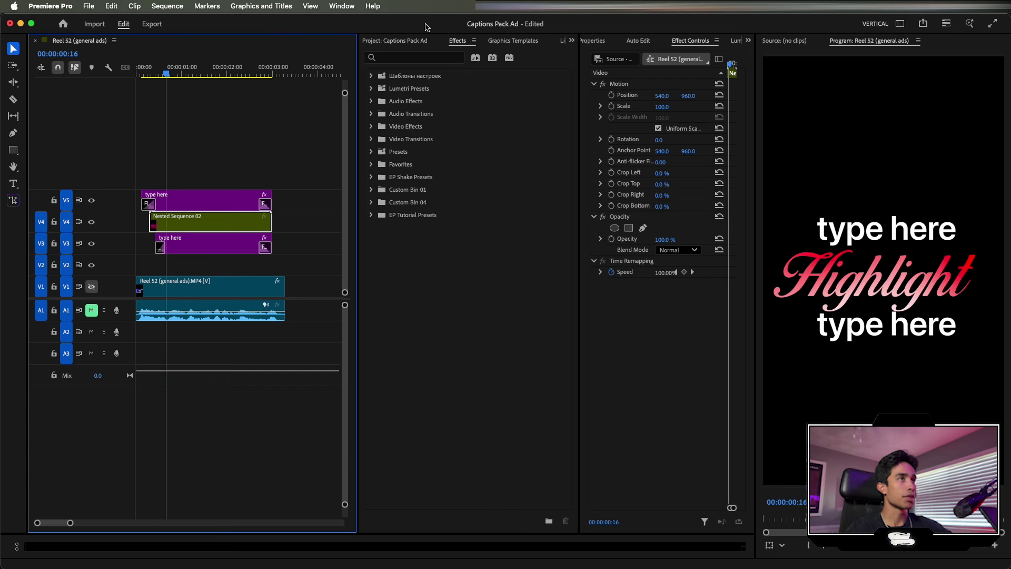
pyautogui.click(412, 56)
pyautogui.write('glow')
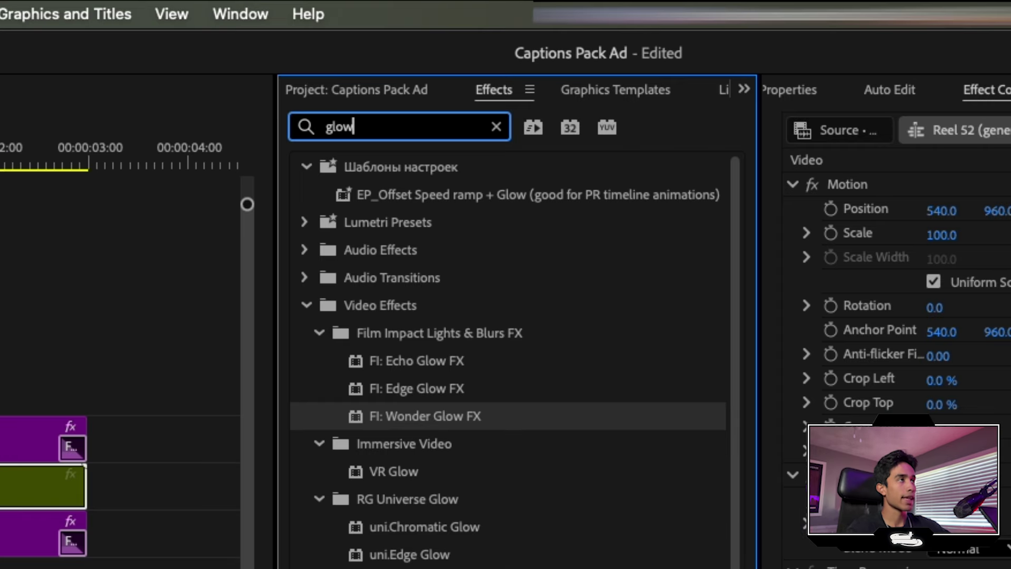
pyautogui.moveTo(436, 413); pyautogui.dragTo(390, 333)
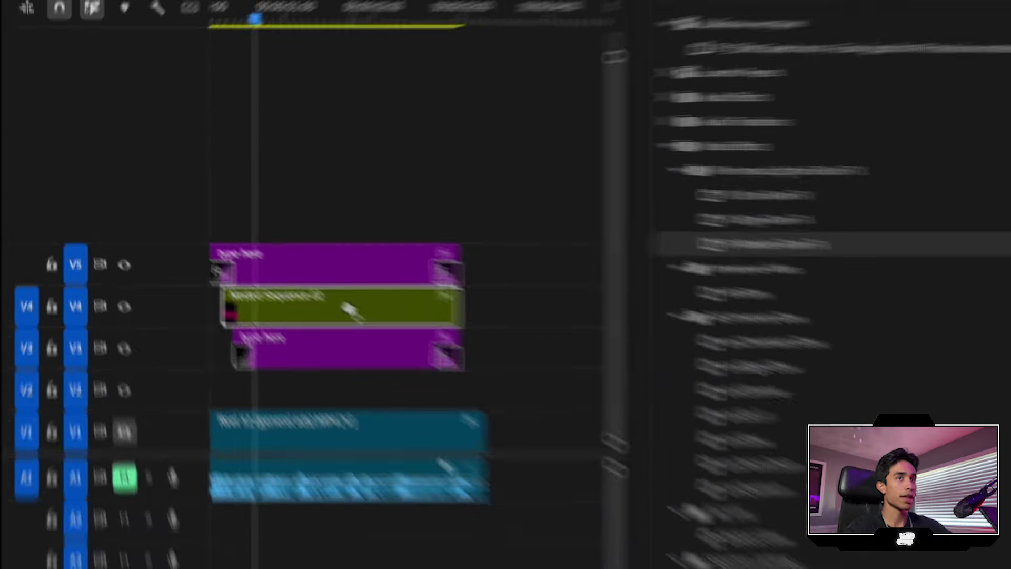
pyautogui.moveTo(289, 3); pyautogui.dragTo(285, 2)
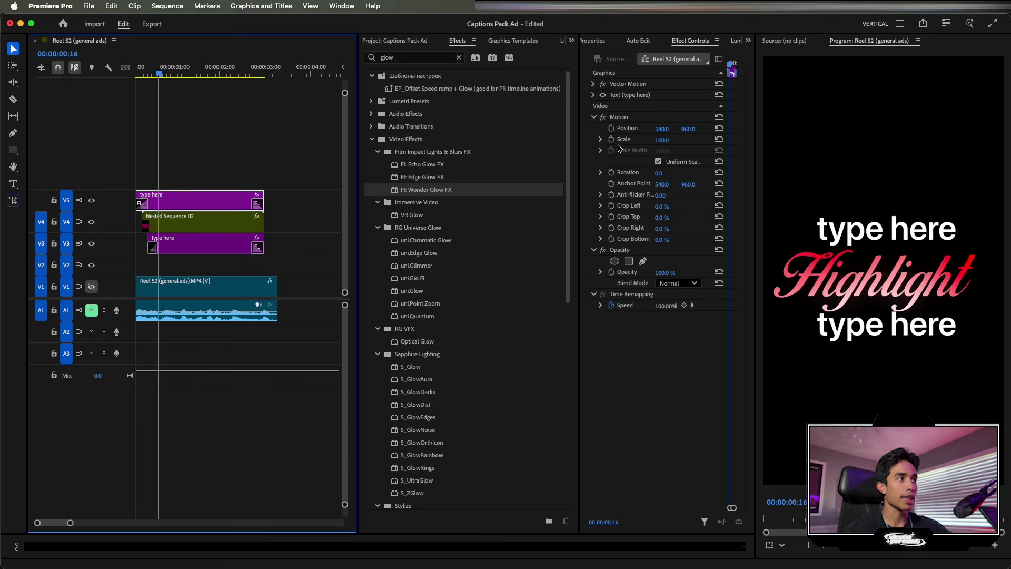
# - Set the nested script word's Wonder Glow FX to an Intensity of 99%, Highlights of 7 and a Size of 99
pyautogui.click(203, 224)
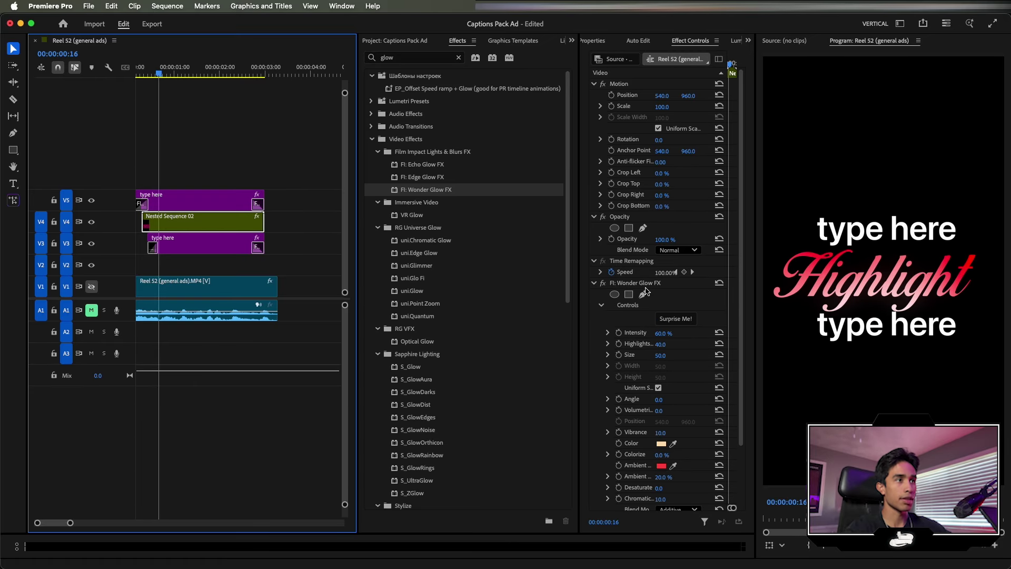
pyautogui.scroll(-3, 659, 341)
pyautogui.moveTo(664, 301); pyautogui.dragTo(686, 300)
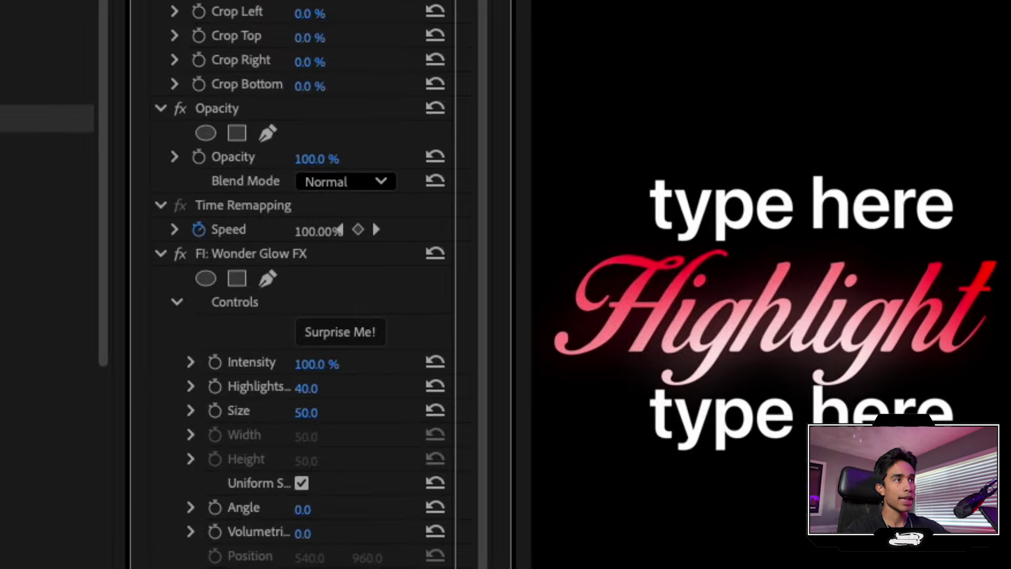
pyautogui.moveTo(326, 365); pyautogui.dragTo(309, 388)
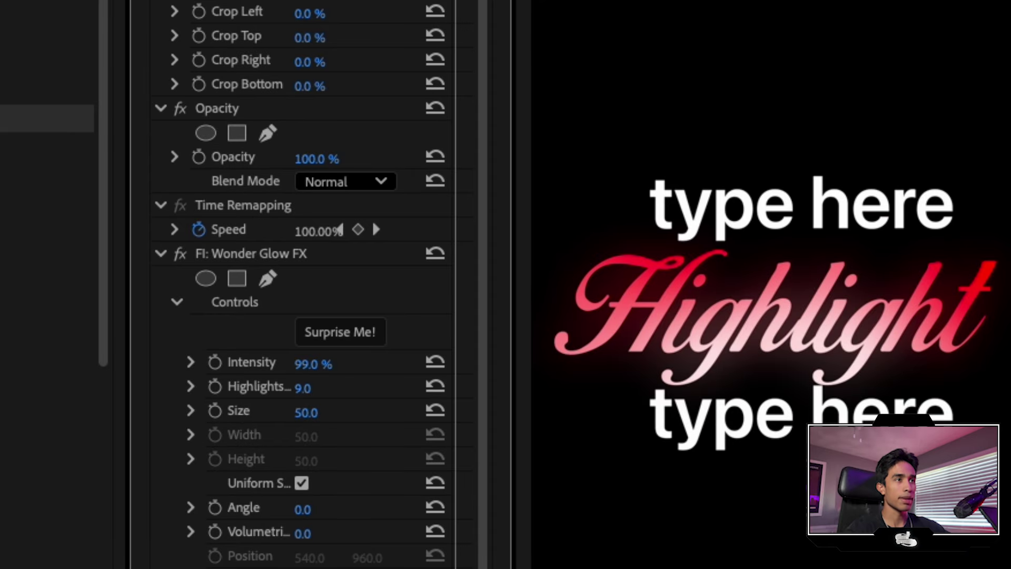
pyautogui.moveTo(306, 413)
pyautogui.mouseDown()
pyautogui.moveTo(326, 413)
pyautogui.moveTo(306, 412)
pyautogui.mouseUp()
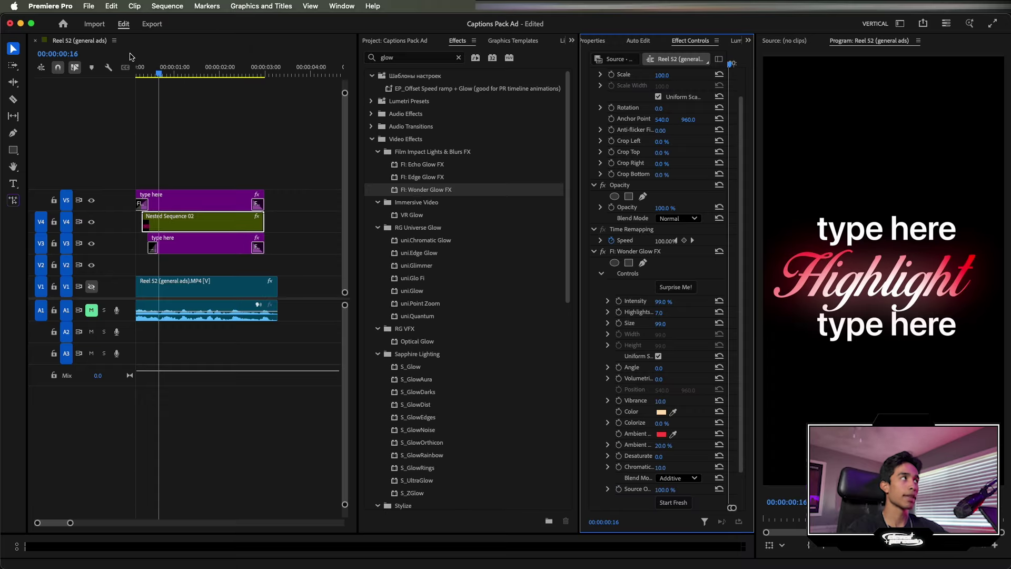
# - Play back the titles from the start to check the glow on the nested script word
pyautogui.moveTo(151, 67); pyautogui.dragTo(121, 69)
pyautogui.press('space')
pyautogui.press('space')
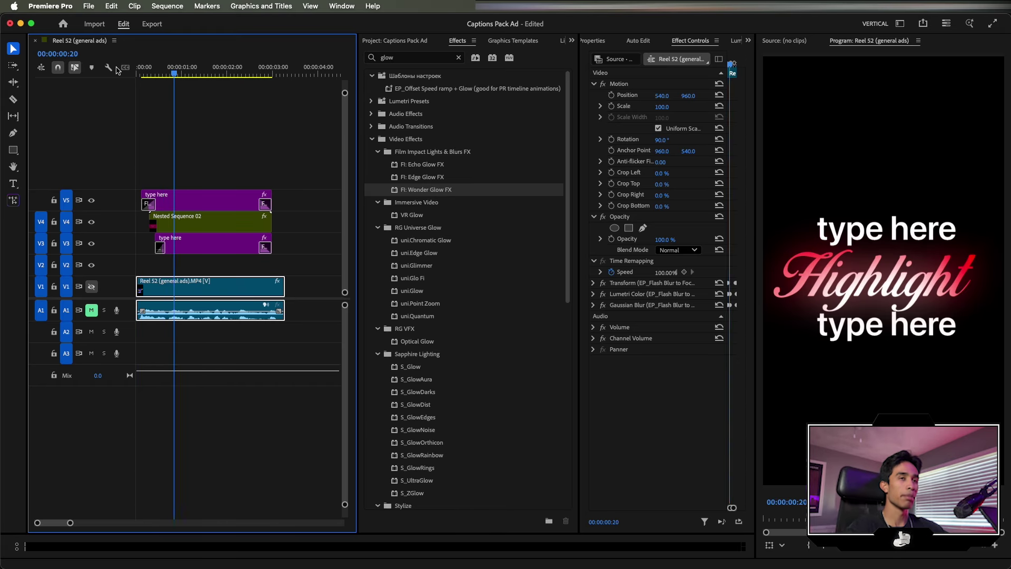
pyautogui.press('space')
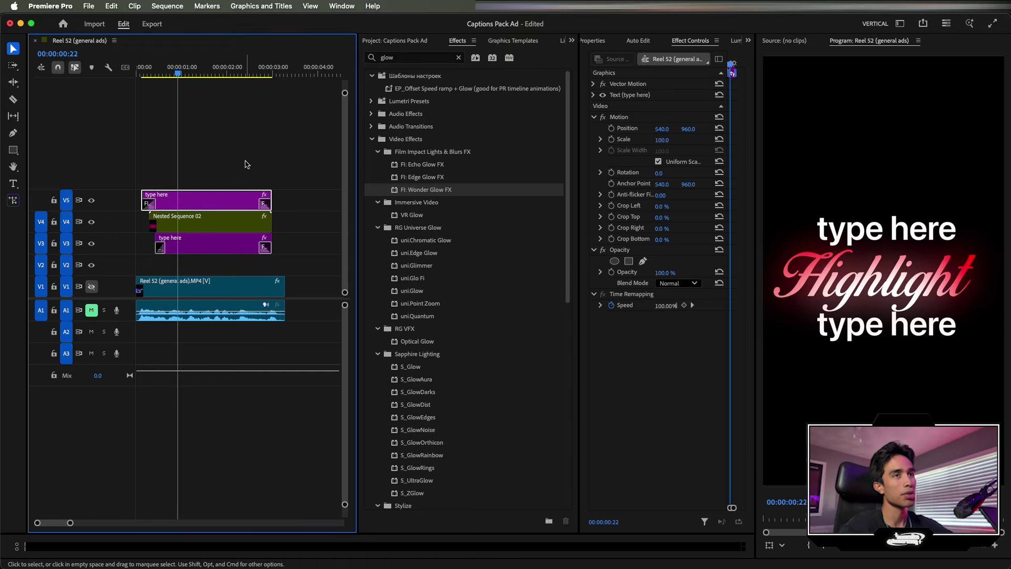
# - Nest all three title clips together into a single nested sequence
pyautogui.moveTo(280, 164); pyautogui.dragTo(161, 249)
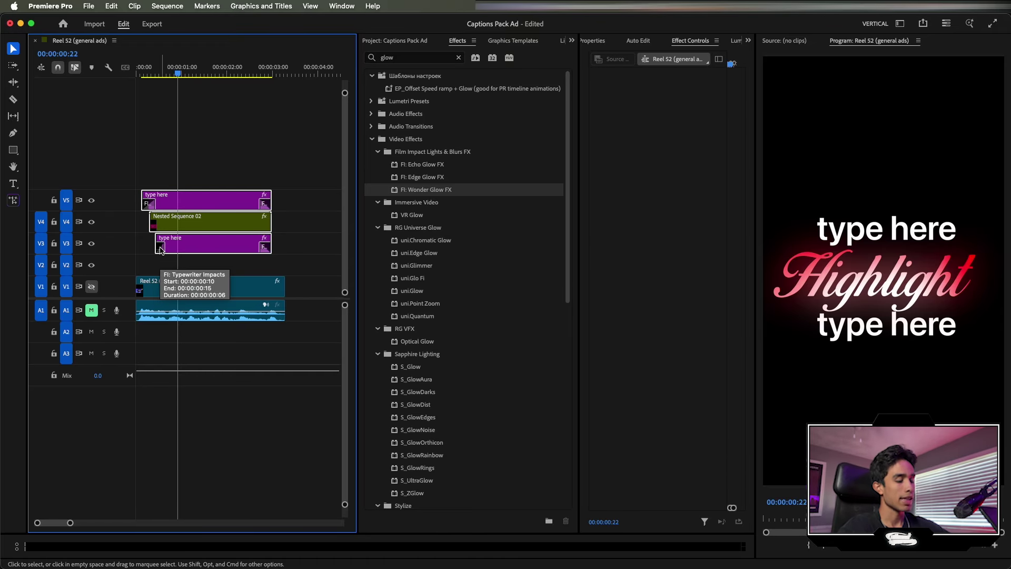
pyautogui.hotkey('shift', 'n')
pyautogui.press('Return')
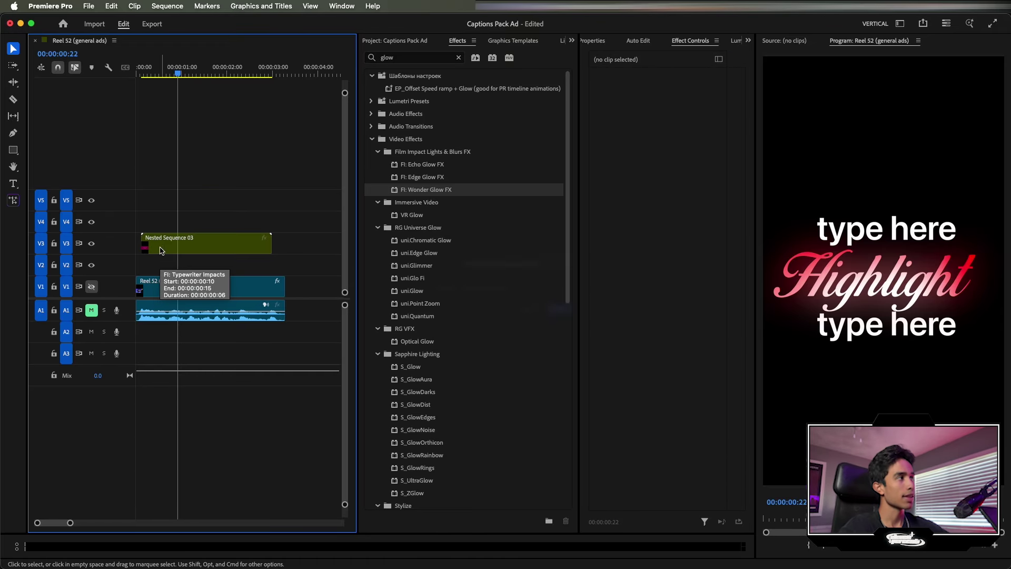
# - Turn the V1 footage's visibility back on, adjust the nested caption's vertical position over it and play it back
pyautogui.click(92, 288)
pyautogui.click(251, 238)
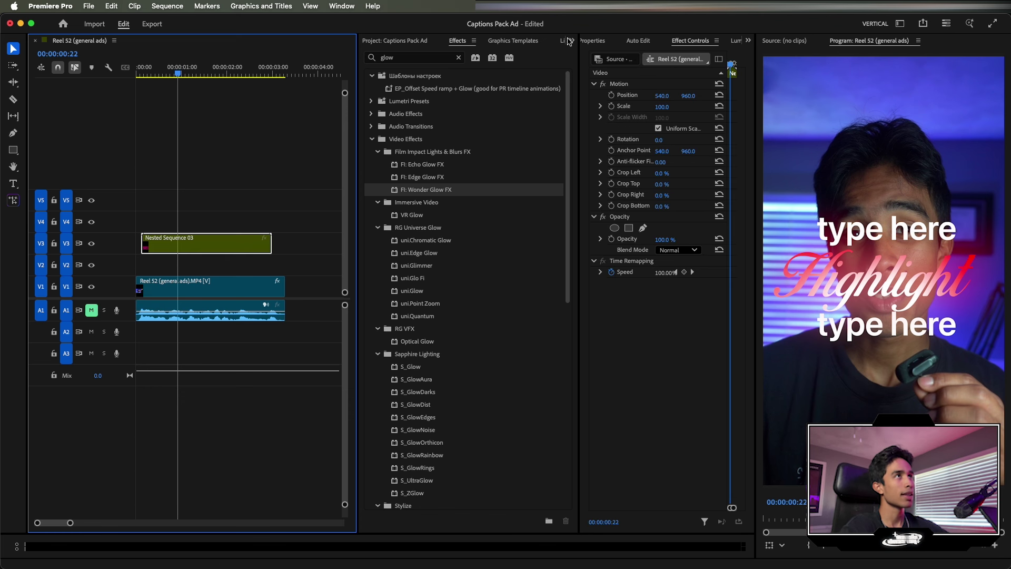
pyautogui.moveTo(684, 97); pyautogui.dragTo(375, 97)
pyautogui.moveTo(150, 75); pyautogui.dragTo(103, 70)
pyautogui.press('space')
pyautogui.press('space')
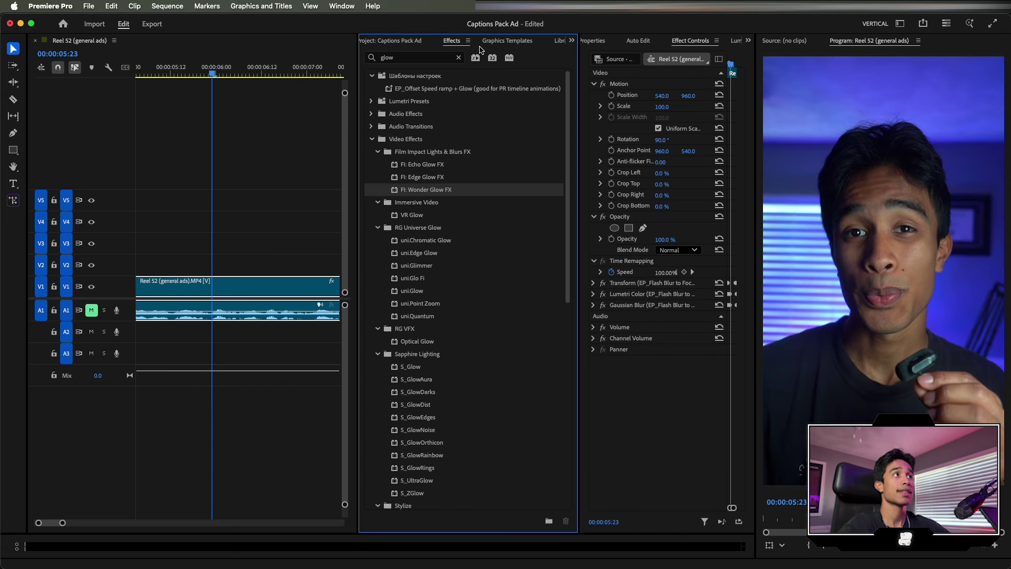
# - Browse the graphics templates, place EP Animated Title Template 23 (Vertical) - Pink on V3 and play it back
pyautogui.click(500, 42)
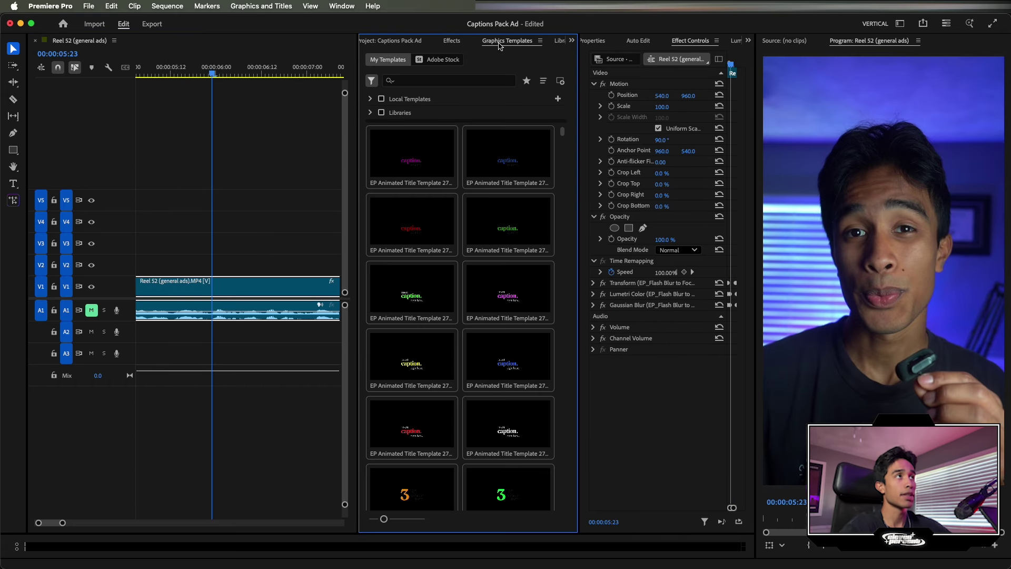
pyautogui.scroll(-15, 427, 338)
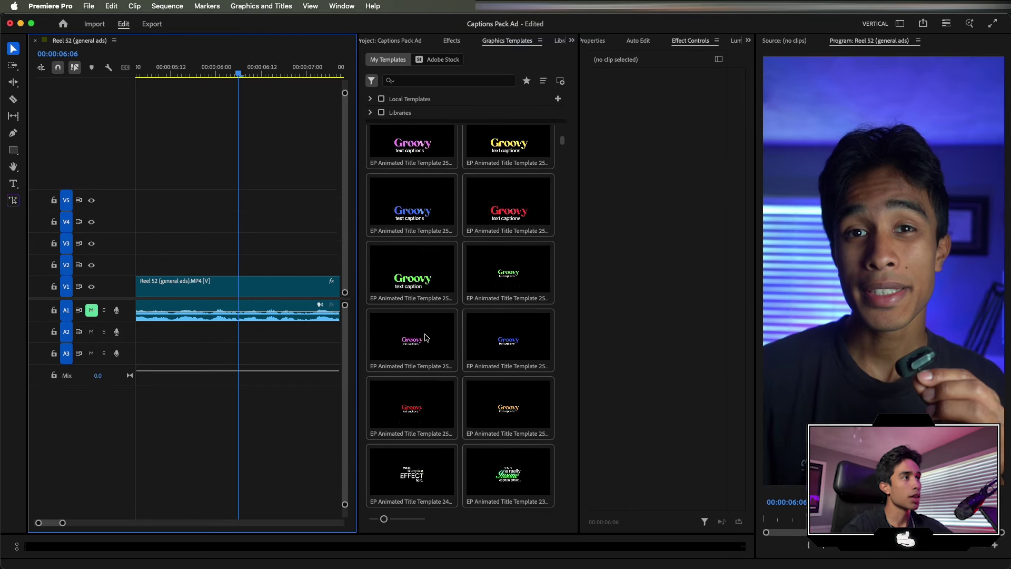
pyautogui.scroll(10, 427, 338)
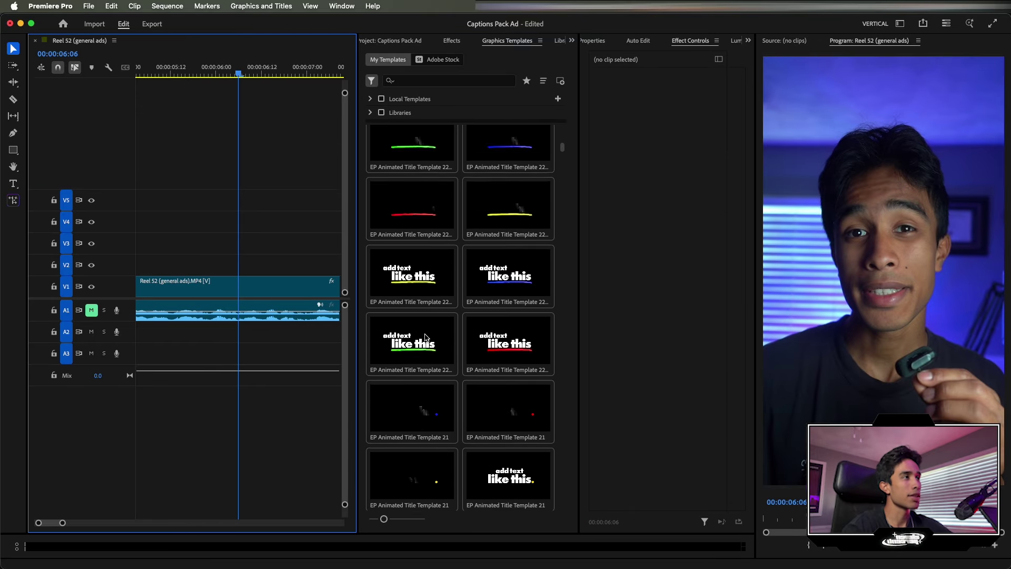
pyautogui.moveTo(420, 363); pyautogui.dragTo(175, 243)
pyautogui.click(190, 70)
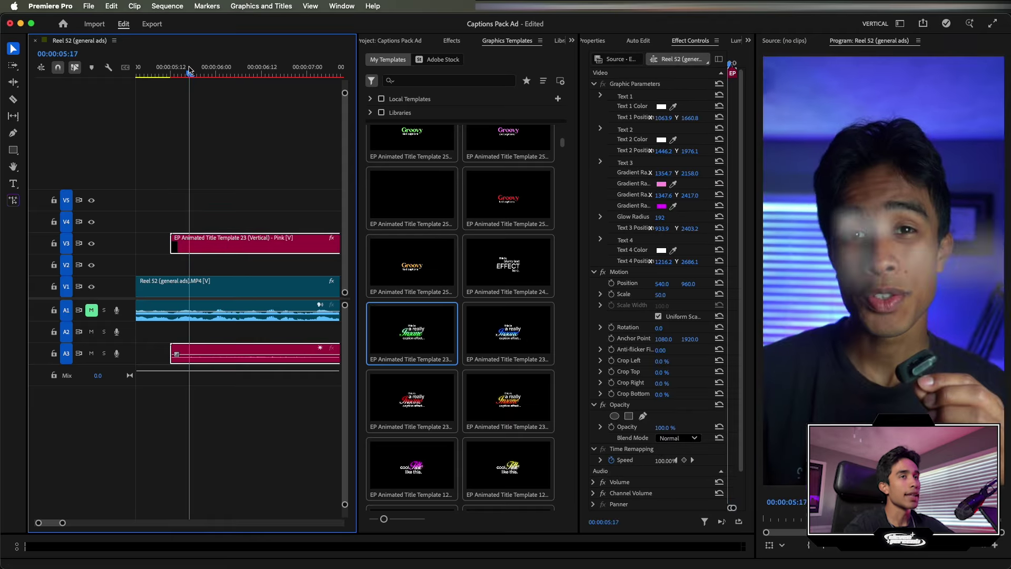
pyautogui.press('space')
pyautogui.press('space')
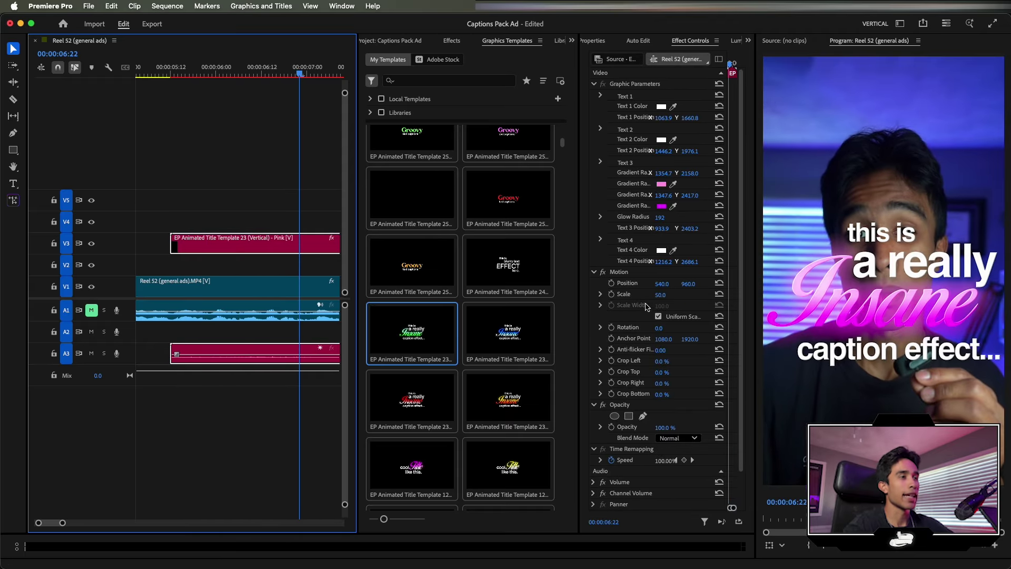
# - Set the pink template caption's vertical position to 1379, change its first text line to "hello" and play it back
pyautogui.moveTo(683, 285); pyautogui.dragTo(780, 285)
pyautogui.click(601, 95)
pyautogui.click(625, 111)
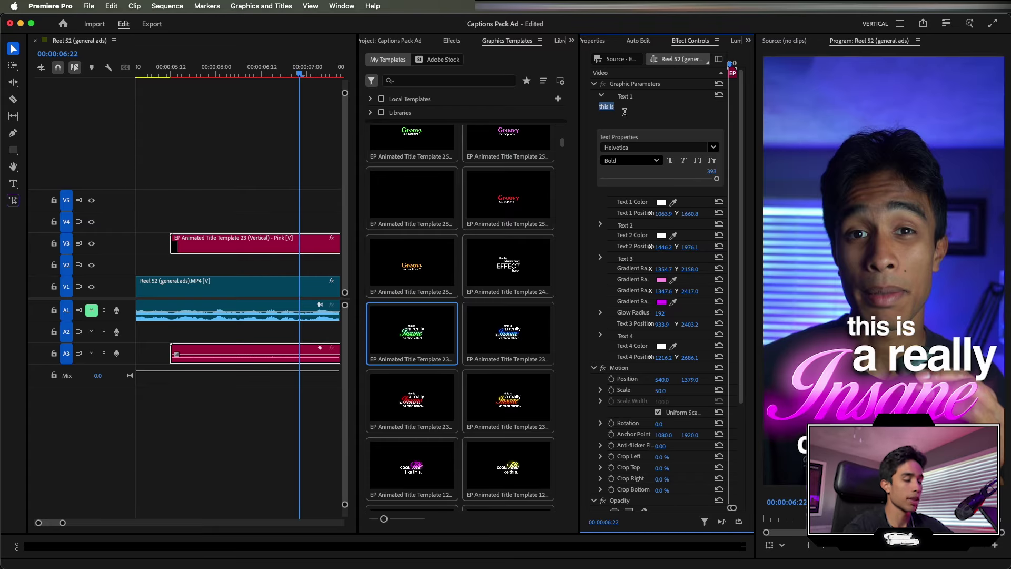
pyautogui.click(597, 128)
pyautogui.press('space')
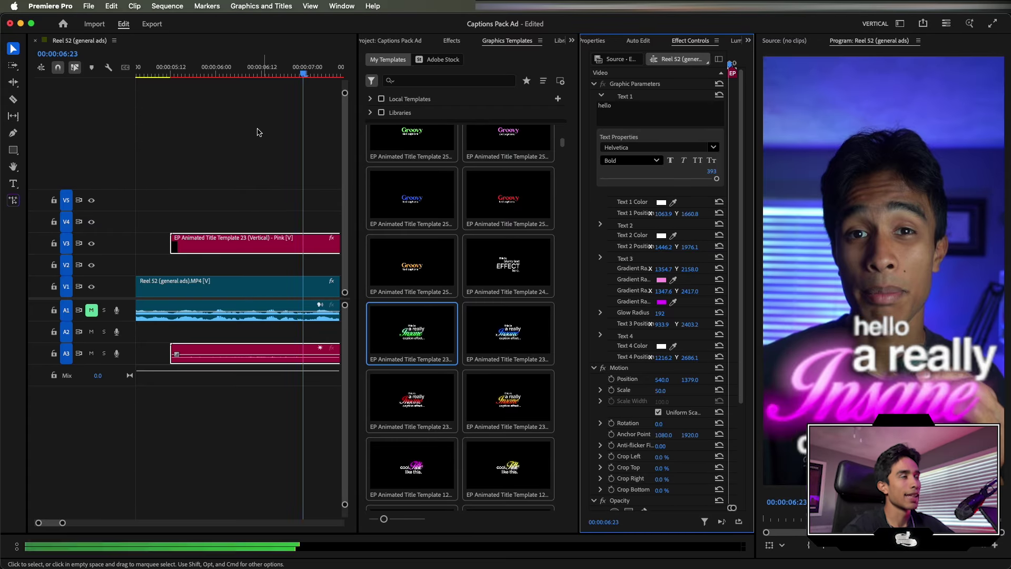
pyautogui.moveTo(271, 69); pyautogui.dragTo(136, 77)
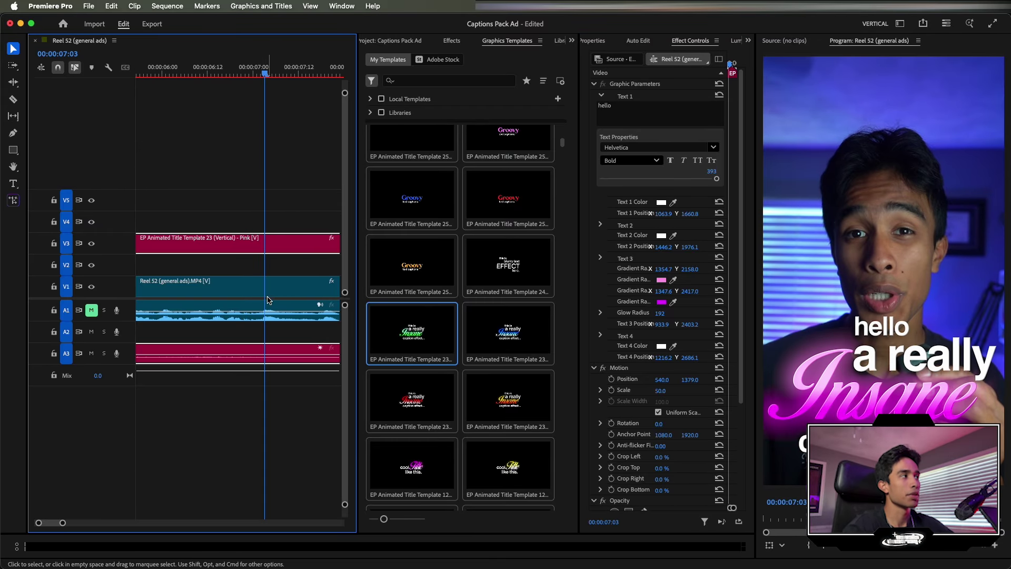
# - Change the purple gradient ramp colour of the script word "Insane" to green
pyautogui.click(663, 301)
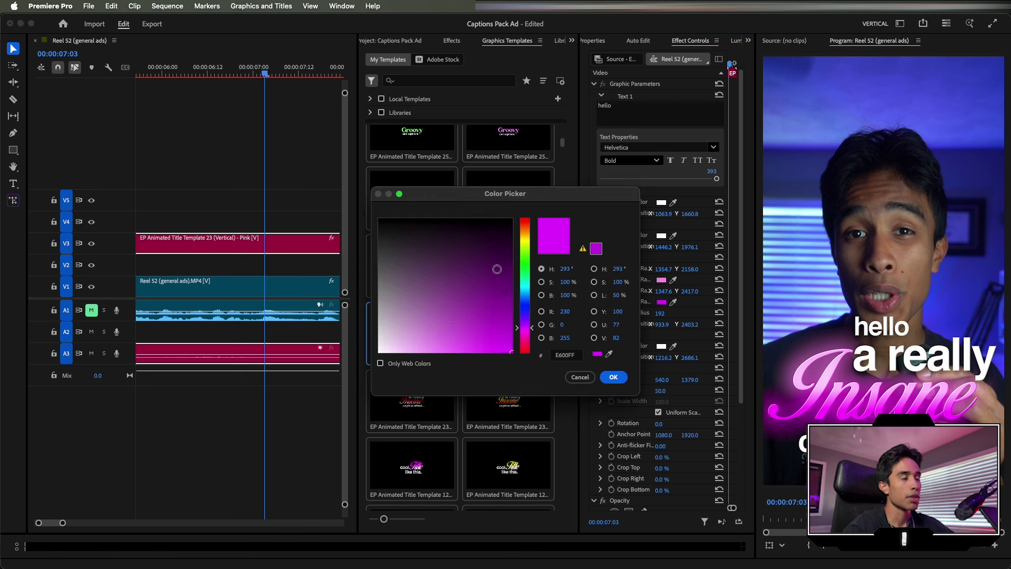
pyautogui.moveTo(528, 275); pyautogui.dragTo(527, 260)
pyautogui.click(620, 383)
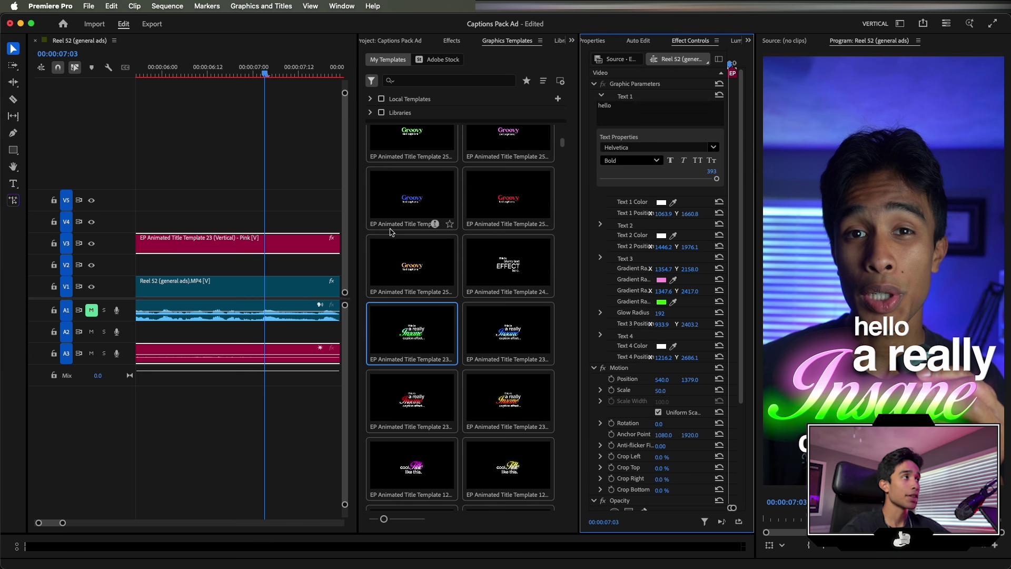
pyautogui.click(204, 160)
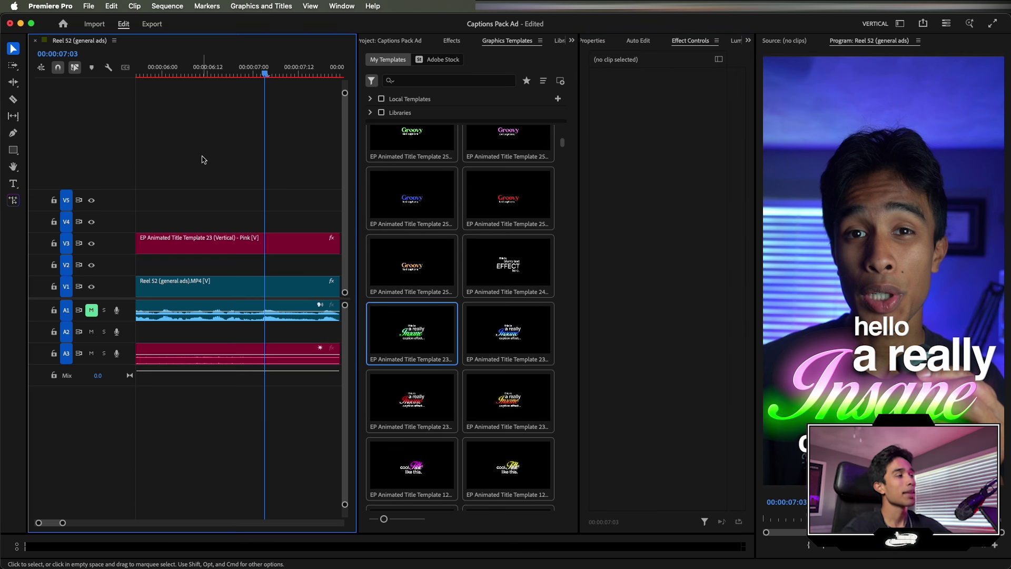
# - Try EP Animated Title Template 24 (Vertical) - Green in place of the pink caption, play it back and undo its placement
pyautogui.click(219, 240)
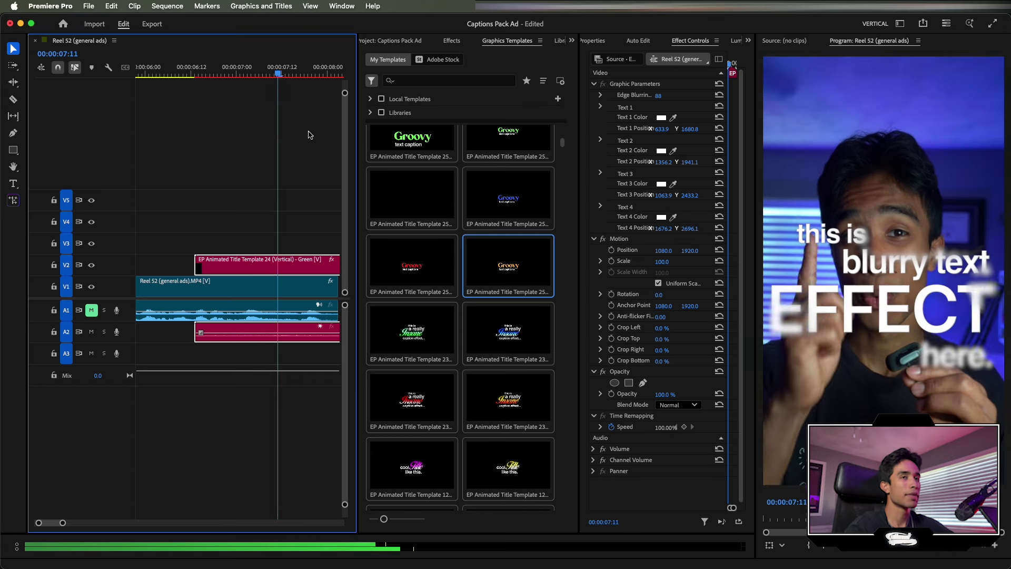
pyautogui.hscroll(1, 289, 261)
pyautogui.press('space')
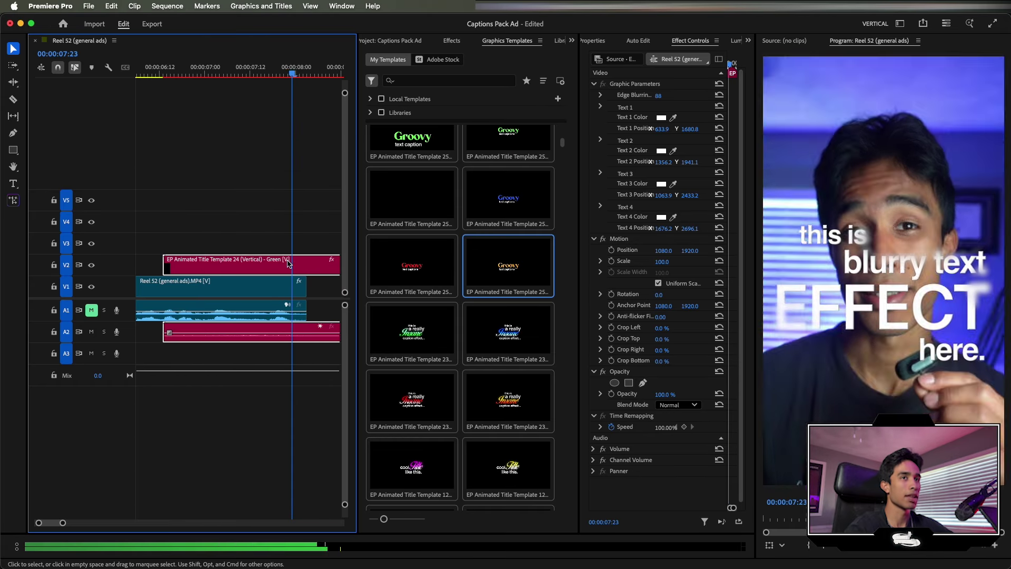
pyautogui.press('space')
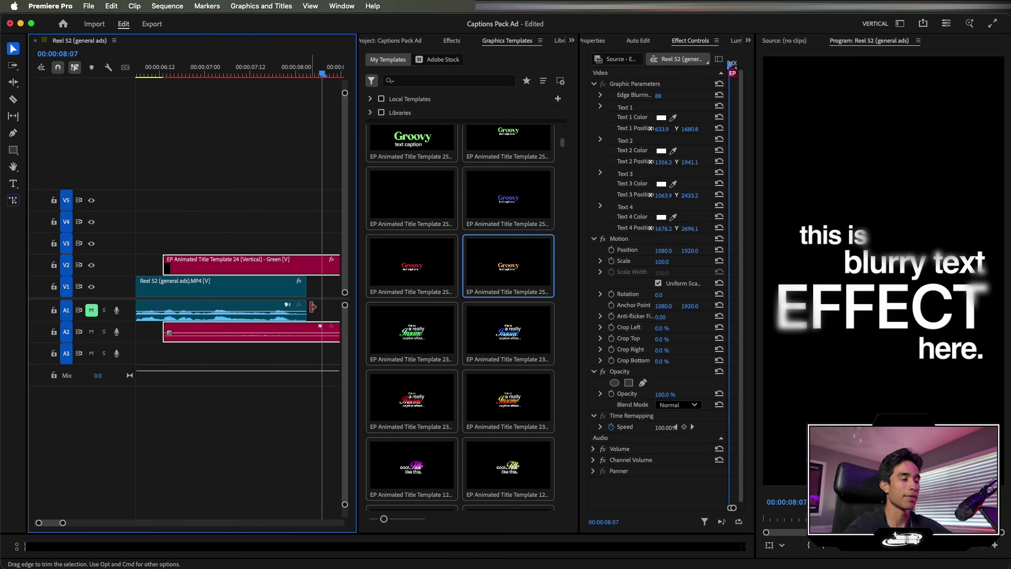
pyautogui.press('super+z')
# - Place EP Animated Title Template 15 (WHITE + GREEN) on V4 above the footage
pyautogui.click(221, 76)
pyautogui.scroll(-10, 478, 345)
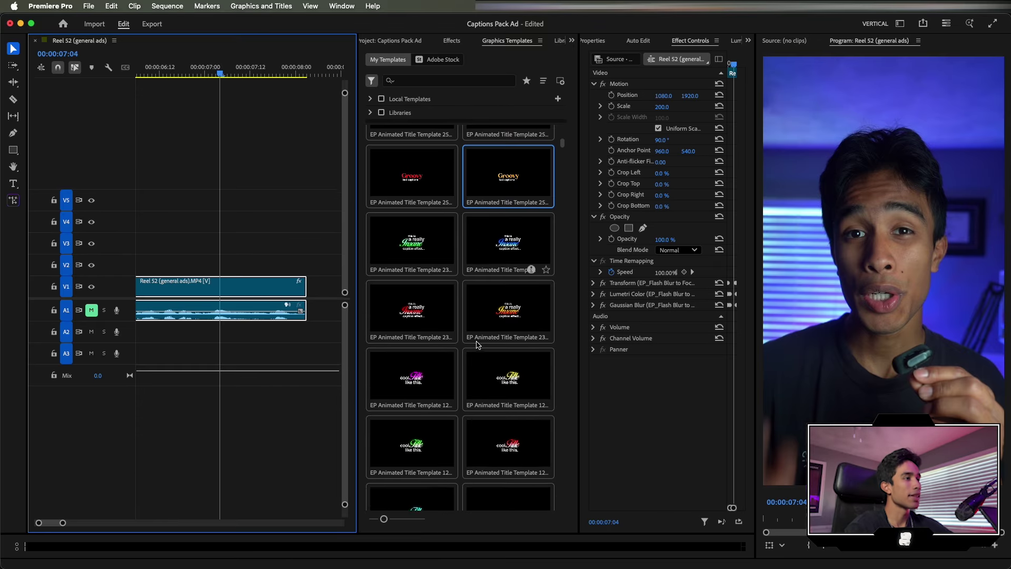
pyautogui.scroll(8, 500, 281)
pyautogui.moveTo(412, 337); pyautogui.dragTo(230, 219)
pyautogui.click(230, 220)
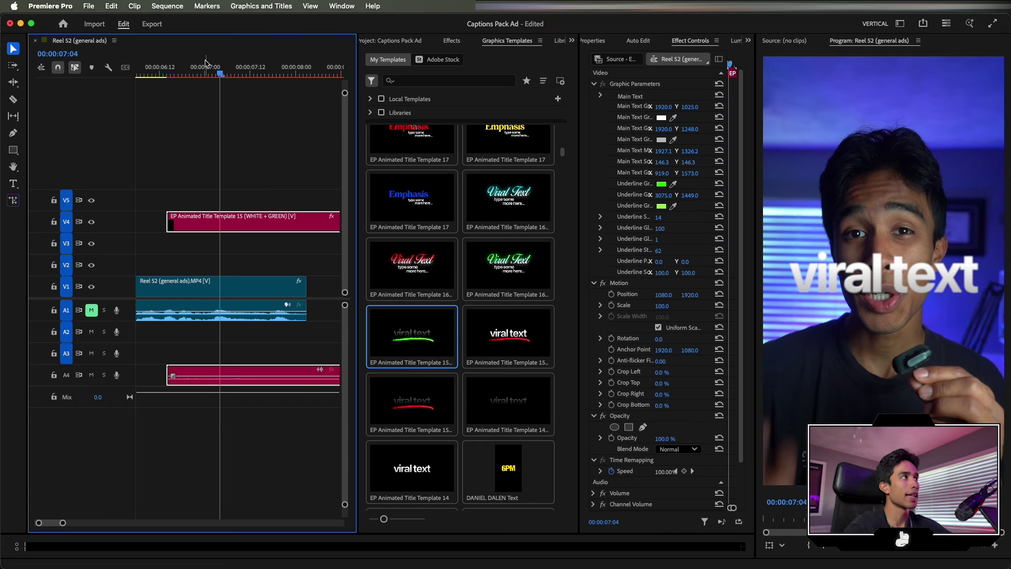
# - Play back the "viral text" title, try red for its first underline gradient colour and undo that change
pyautogui.moveTo(206, 66); pyautogui.dragTo(178, 64)
pyautogui.press('space')
pyautogui.click(661, 184)
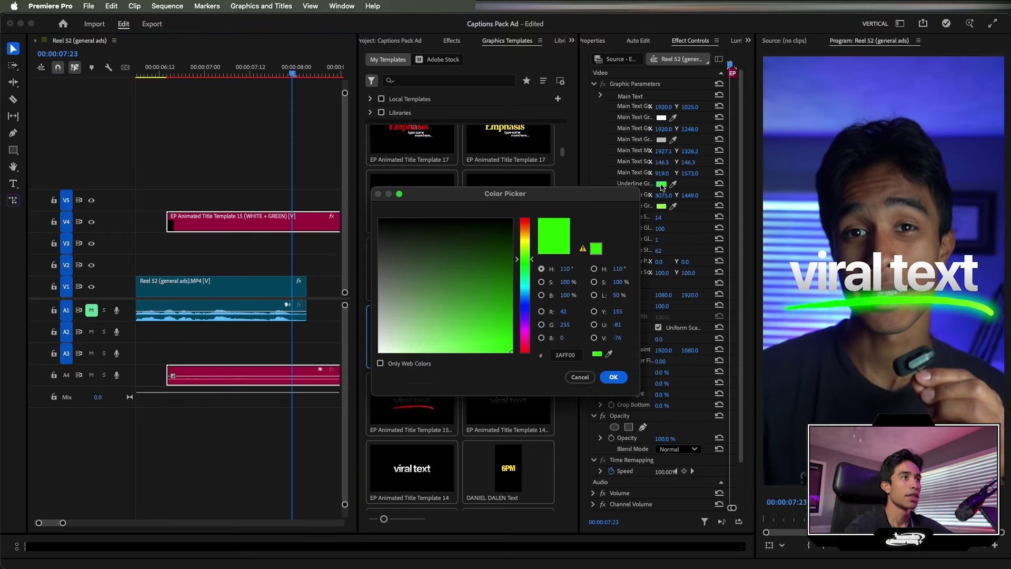
pyautogui.moveTo(528, 234); pyautogui.dragTo(527, 218)
pyautogui.click(613, 379)
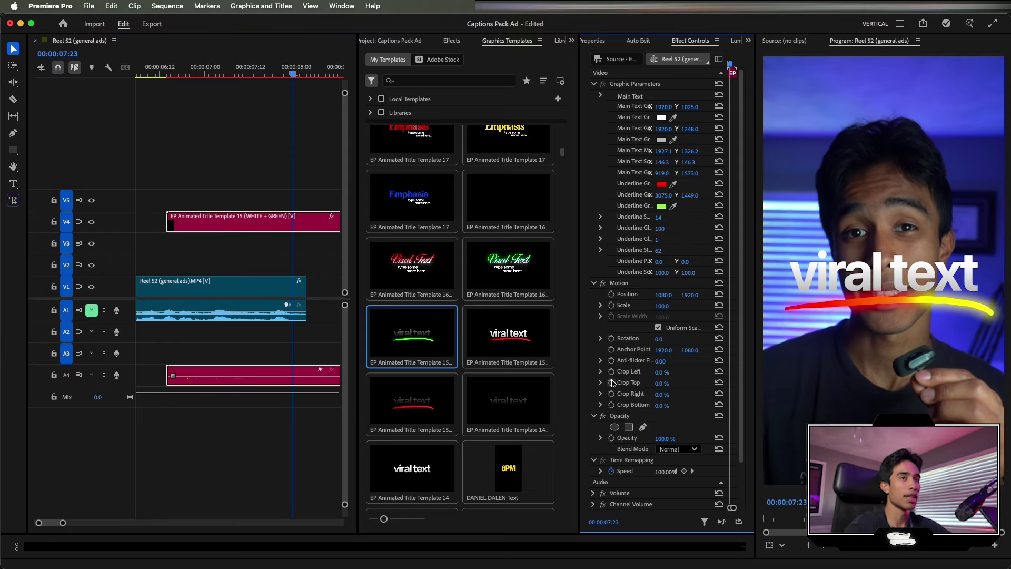
pyautogui.press('super+z')
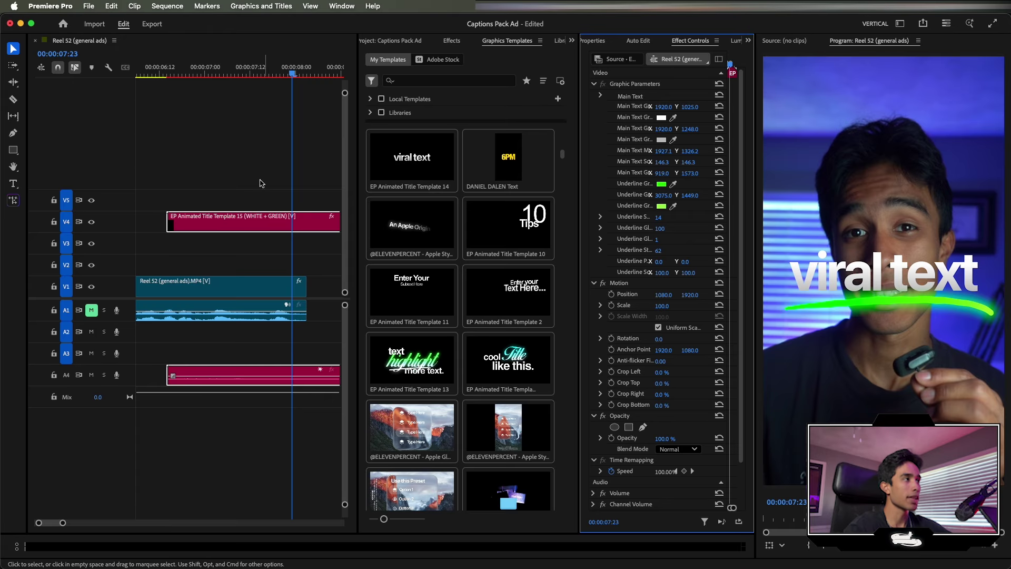
# - Delete the "viral text" title template from V4
pyautogui.click(272, 227)
pyautogui.press('Delete')
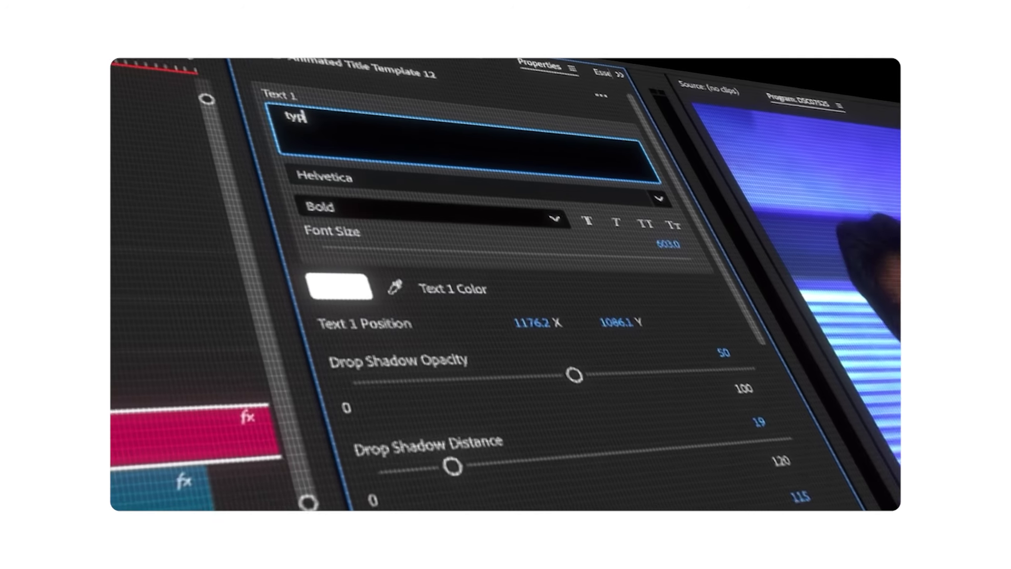
# - Enter "type" as the Text 1 line of Animated Title Template 12
pyautogui.write('type')
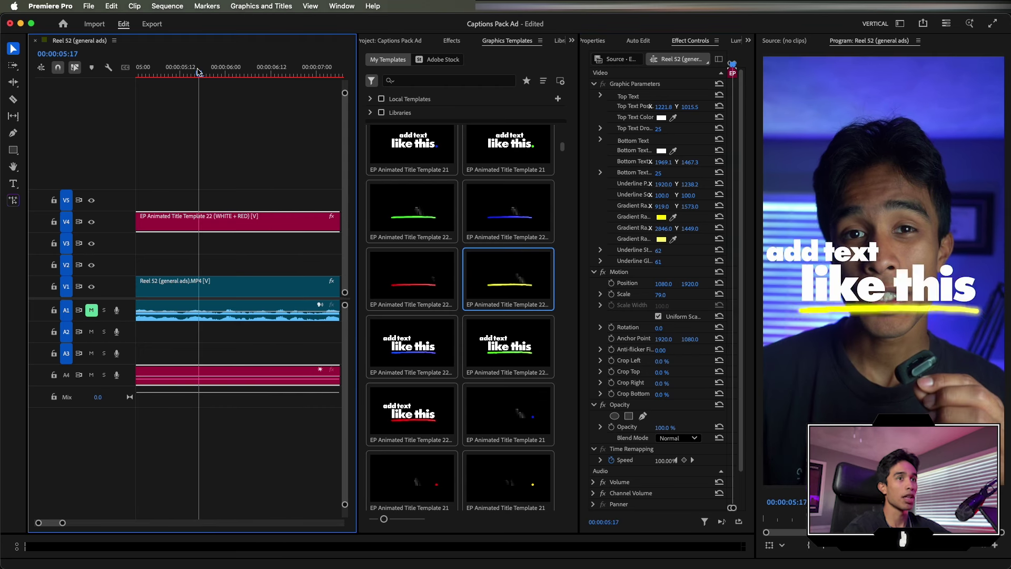
# - Preview the EP Animated Title Template 22 caption, inspect its lettering up close and fit the preview to the frame again
pyautogui.moveTo(293, 68); pyautogui.dragTo(210, 68)
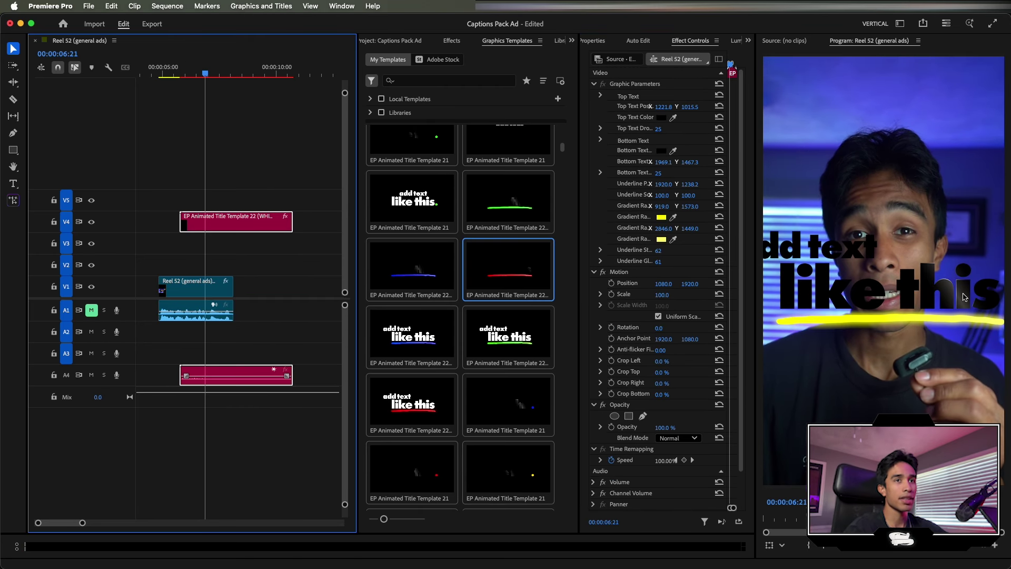
pyautogui.scroll(4, 963, 297)
pyautogui.scroll(-2, 965, 296)
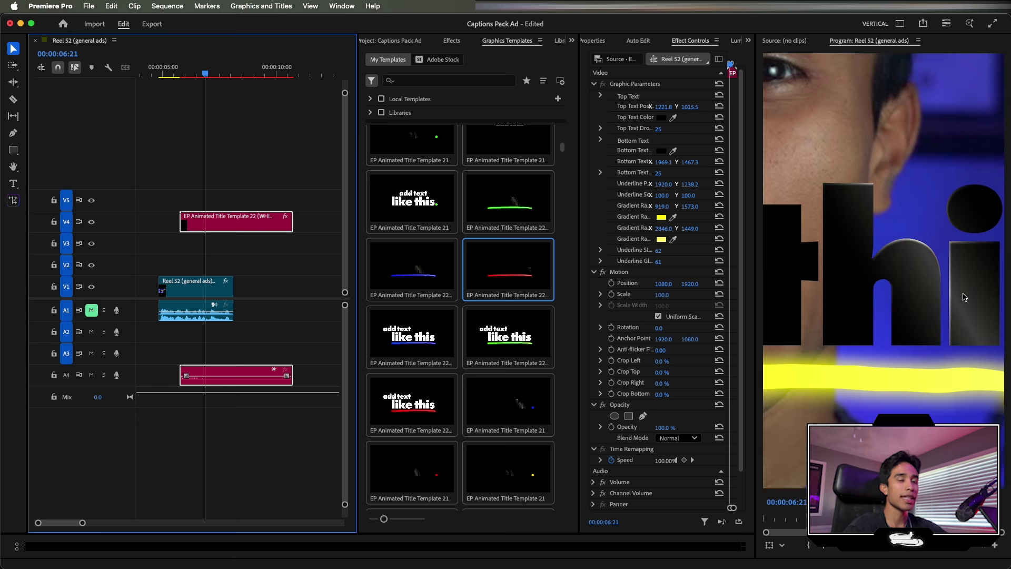
pyautogui.click(840, 502)
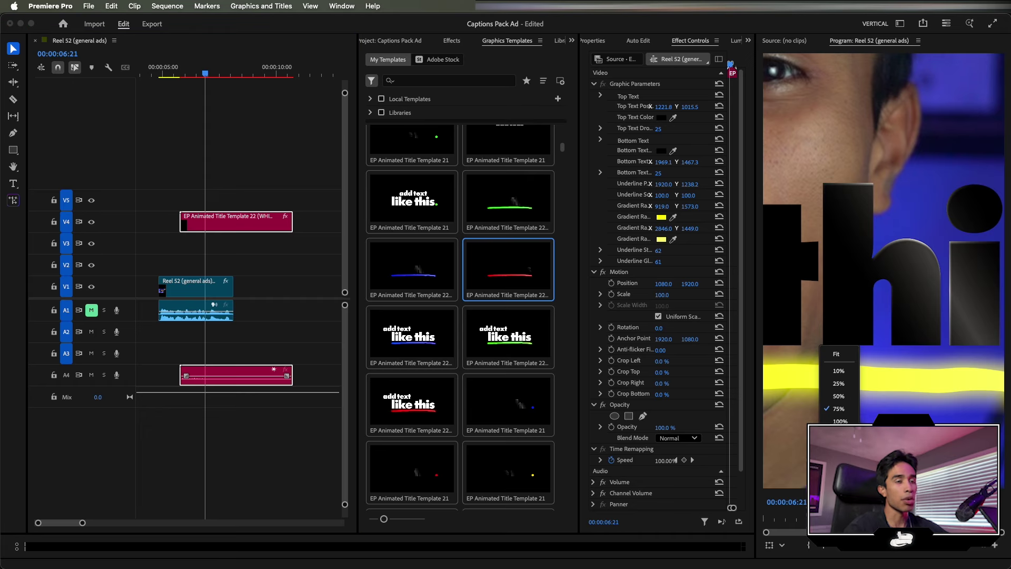
pyautogui.click(837, 354)
# - Scale the black "add text like this" title on V4 to 81 and preview it near its start
pyautogui.click(214, 216)
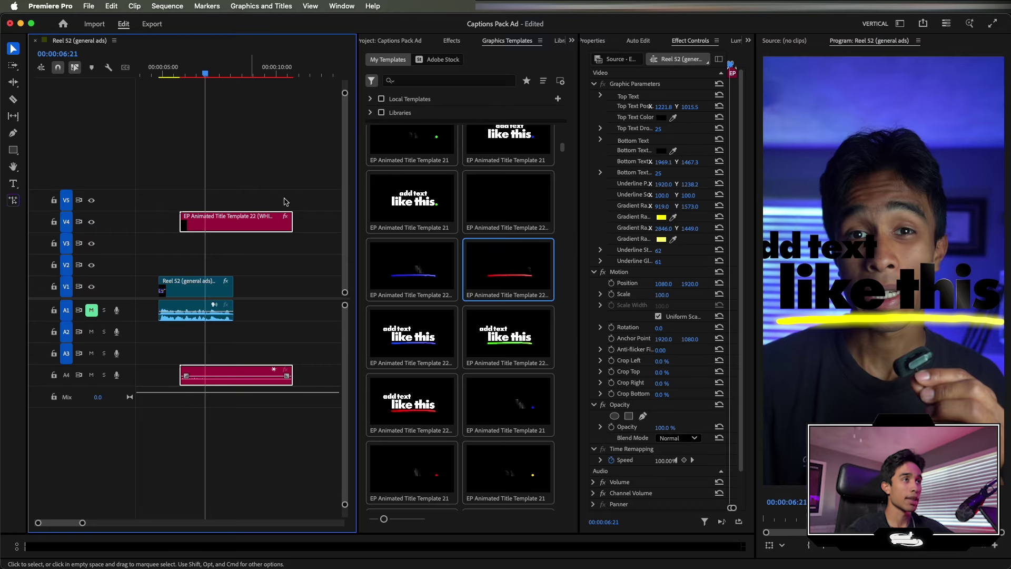
pyautogui.moveTo(663, 296); pyautogui.dragTo(653, 296)
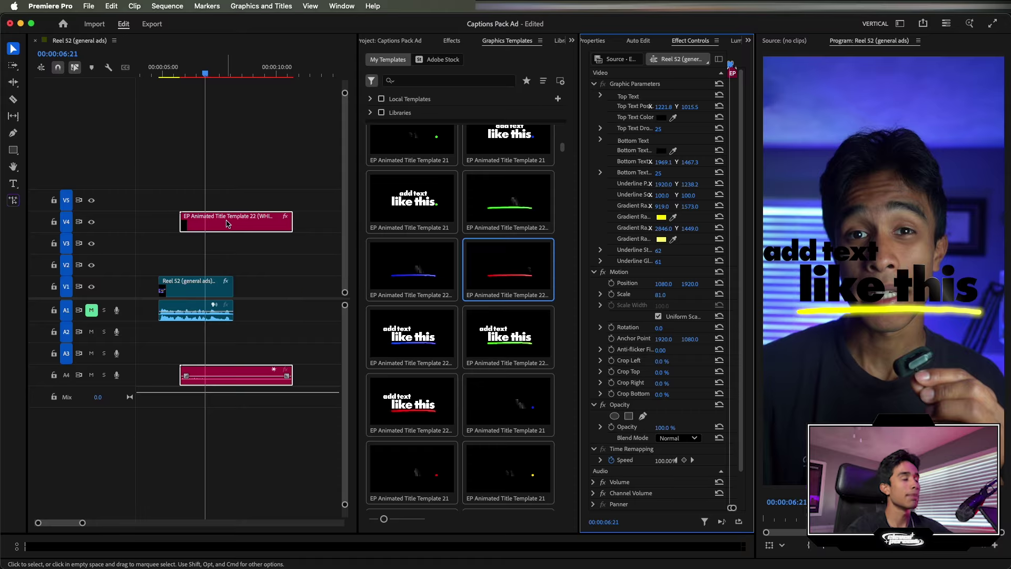
pyautogui.click(189, 72)
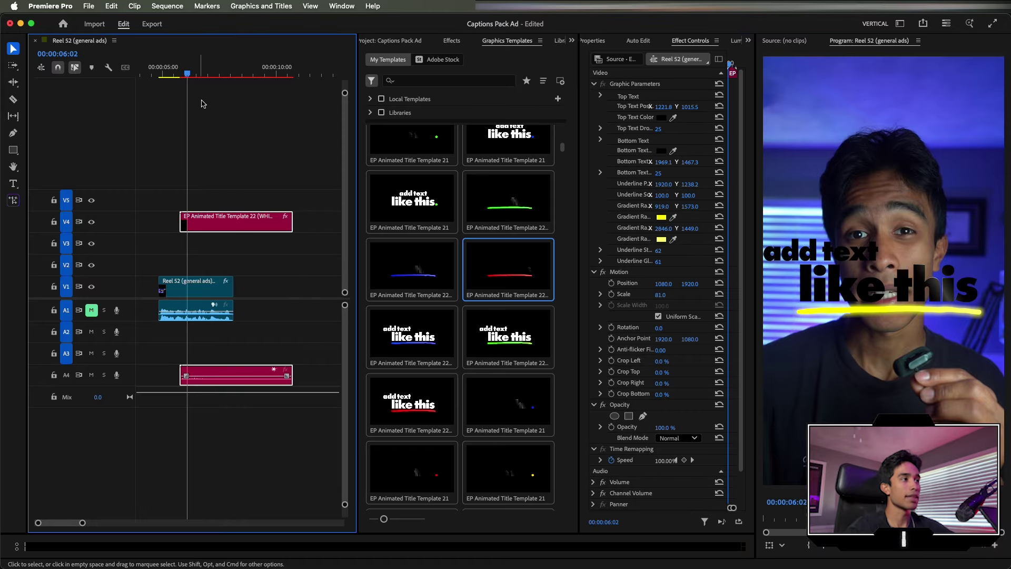
# - Delete the "add text like this" title from V4 and browse the other title templates
pyautogui.press('Delete')
pyautogui.scroll(10, 435, 328)
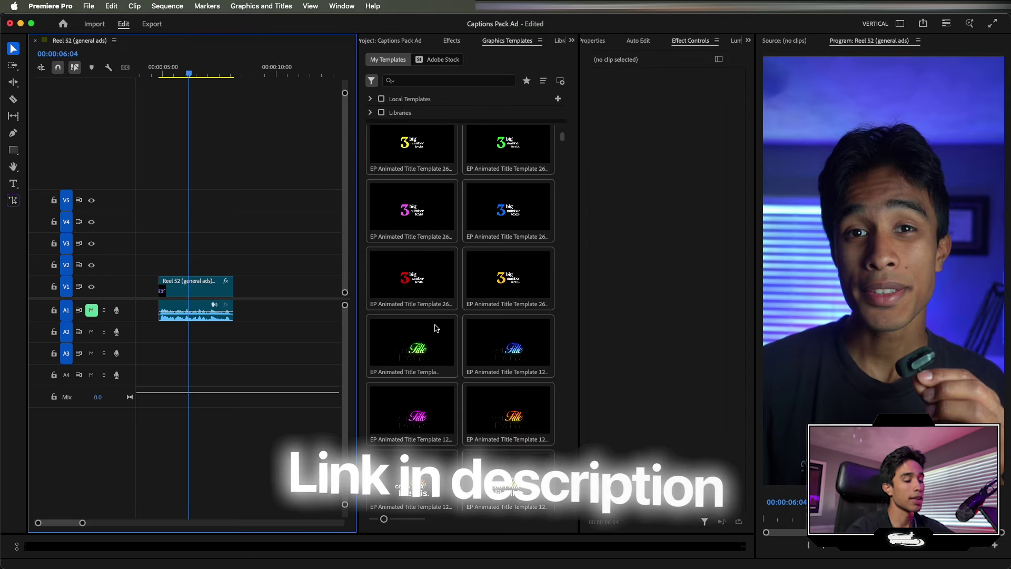
# - Set the blend mode of the nested "type here Highlight" caption on V3 to Difference
pyautogui.press('-')
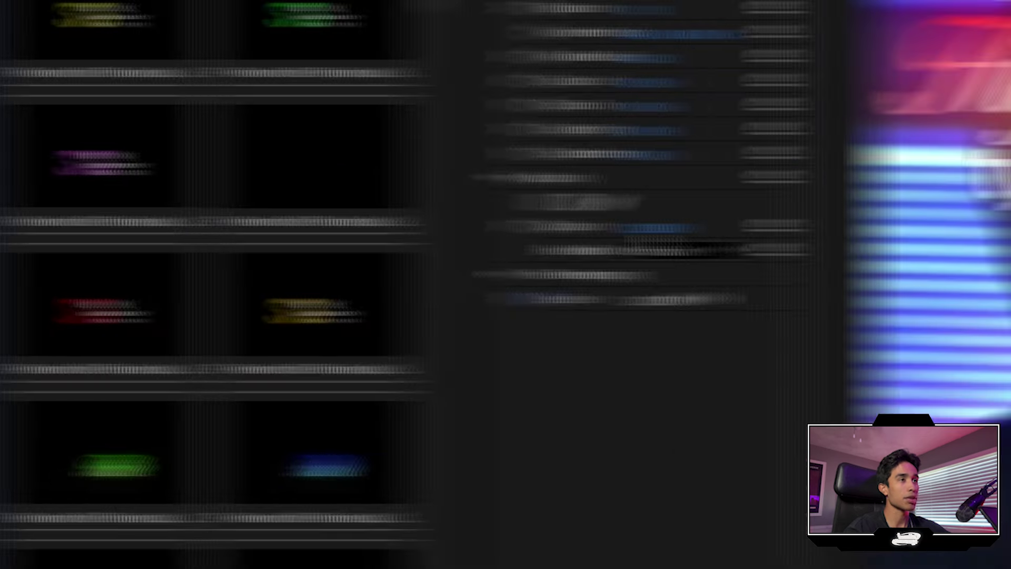
pyautogui.click(558, 248)
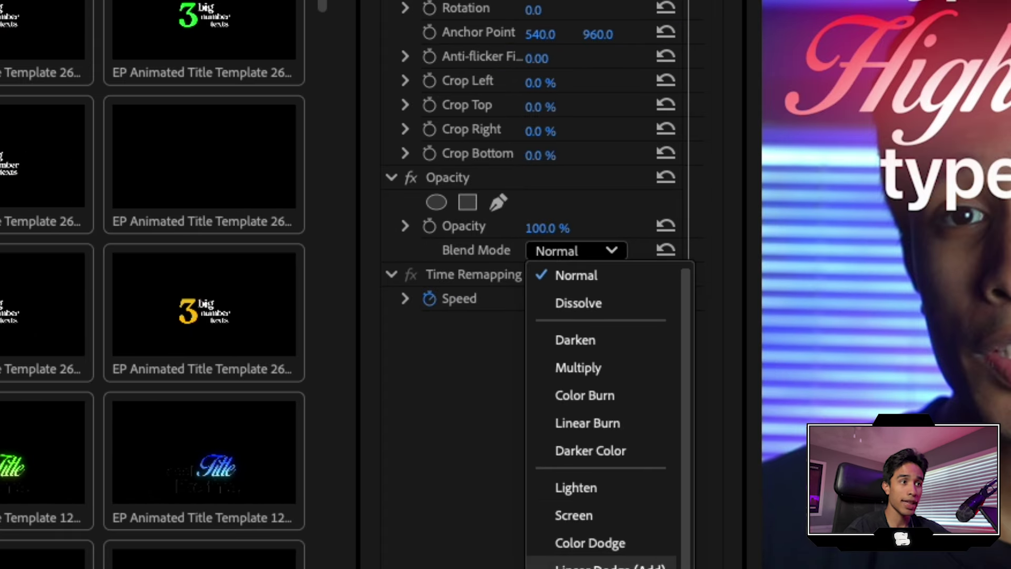
pyautogui.click(558, 245)
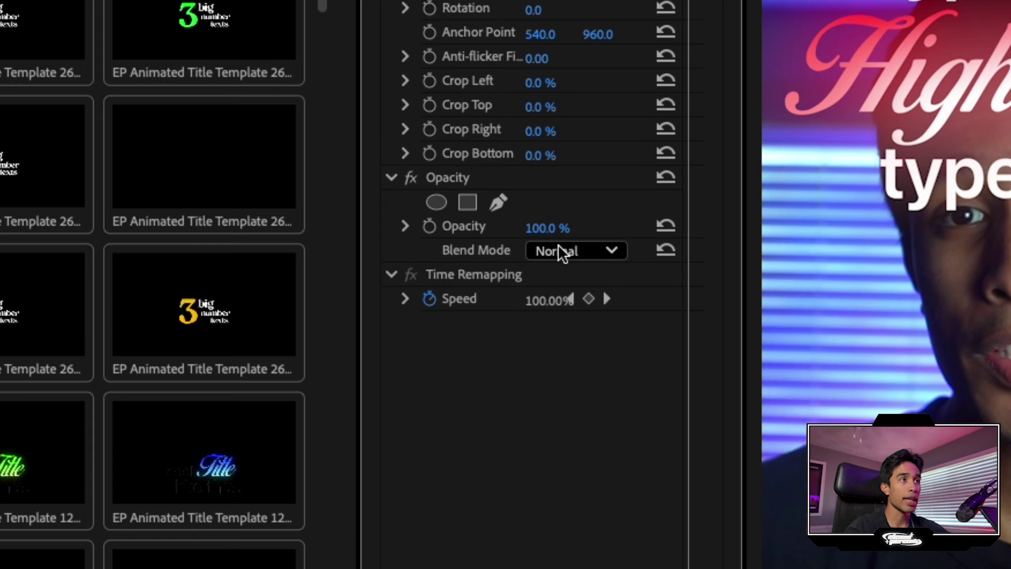
pyautogui.click(606, 247)
pyautogui.scroll(-5, 606, 369)
pyautogui.click(595, 342)
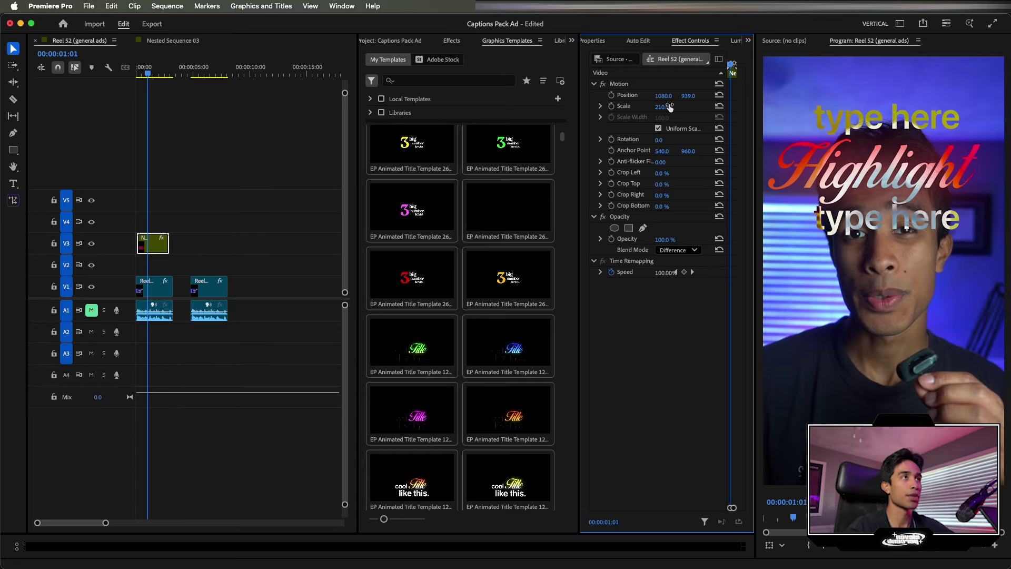
# - Set the nested "Highlight" caption's vertical position to 2962, play it back and inspect the blended lettering up close
pyautogui.moveTo(688, 95); pyautogui.dragTo(724, 97)
pyautogui.press('space')
pyautogui.click(136, 73)
pyautogui.press('space')
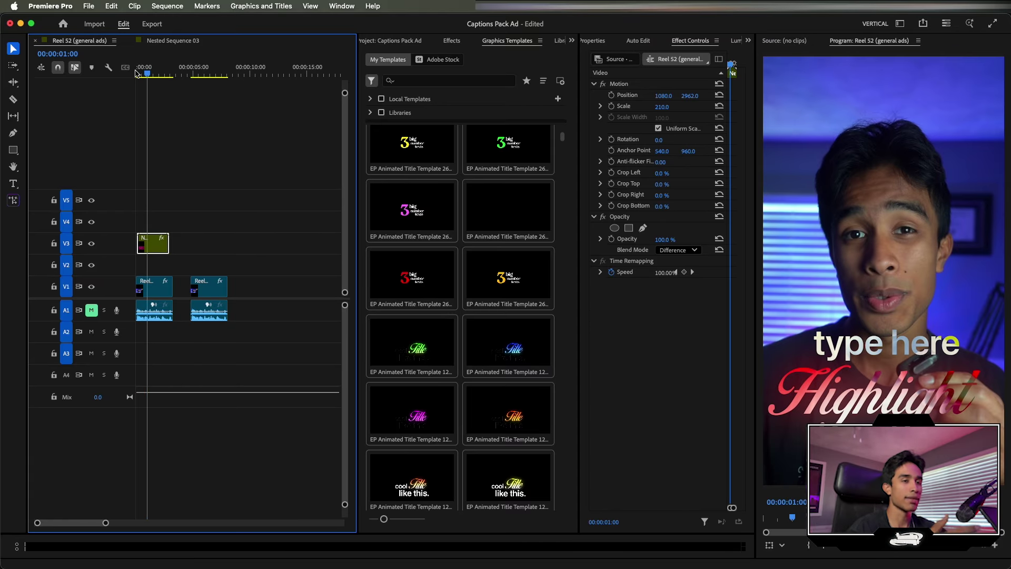
pyautogui.scroll(5, 966, 405)
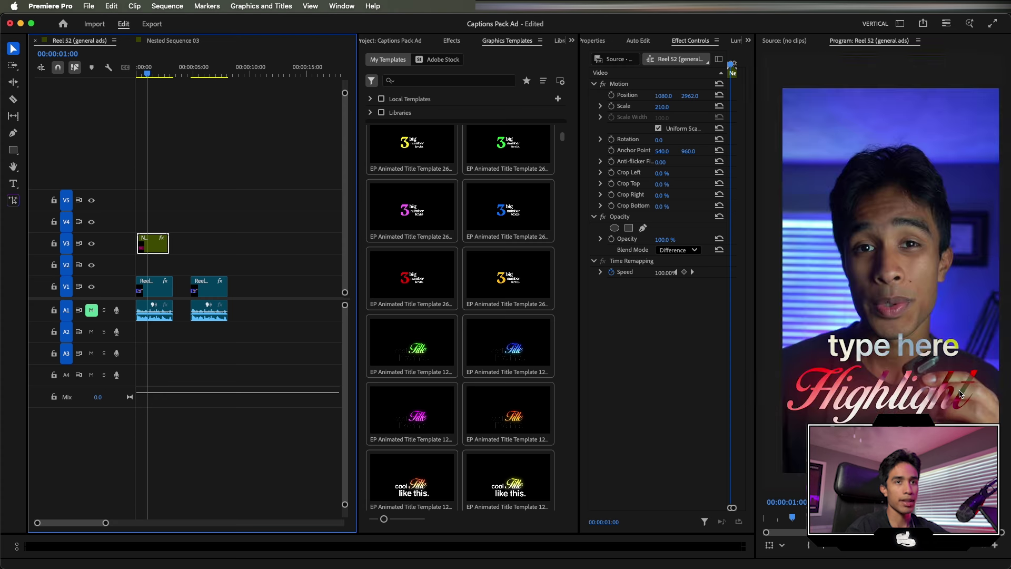
pyautogui.click(843, 357)
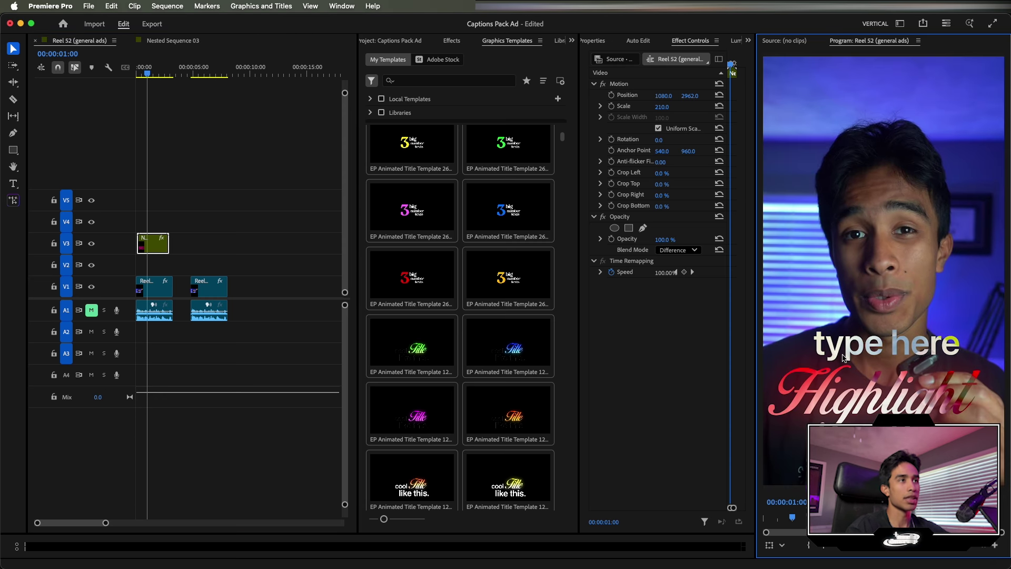
pyautogui.click(679, 252)
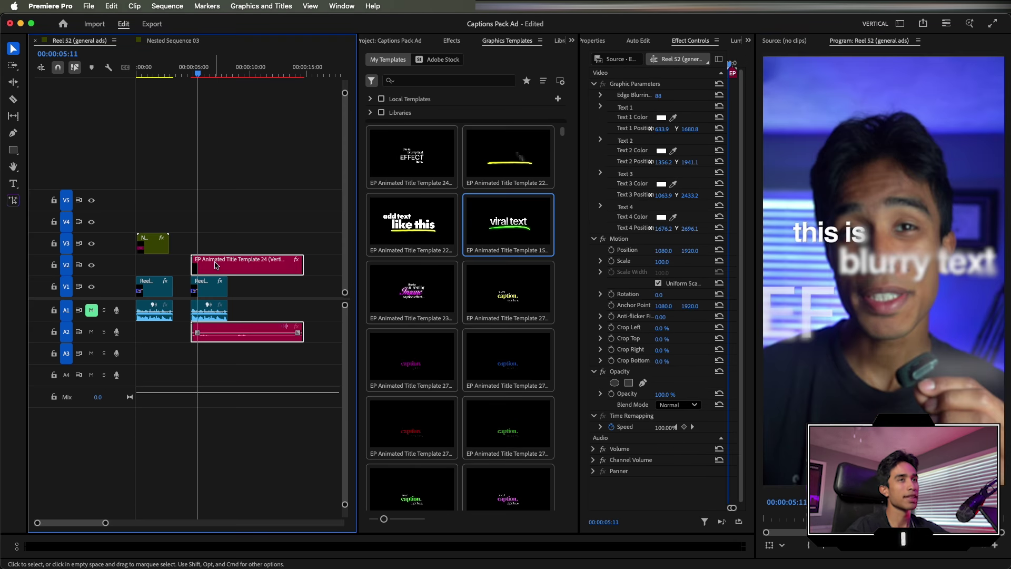
# - Set the blurry-text title on V2 to the Difference blend mode with vertical position 2597 and preview its start
pyautogui.press('space')
pyautogui.click(693, 405)
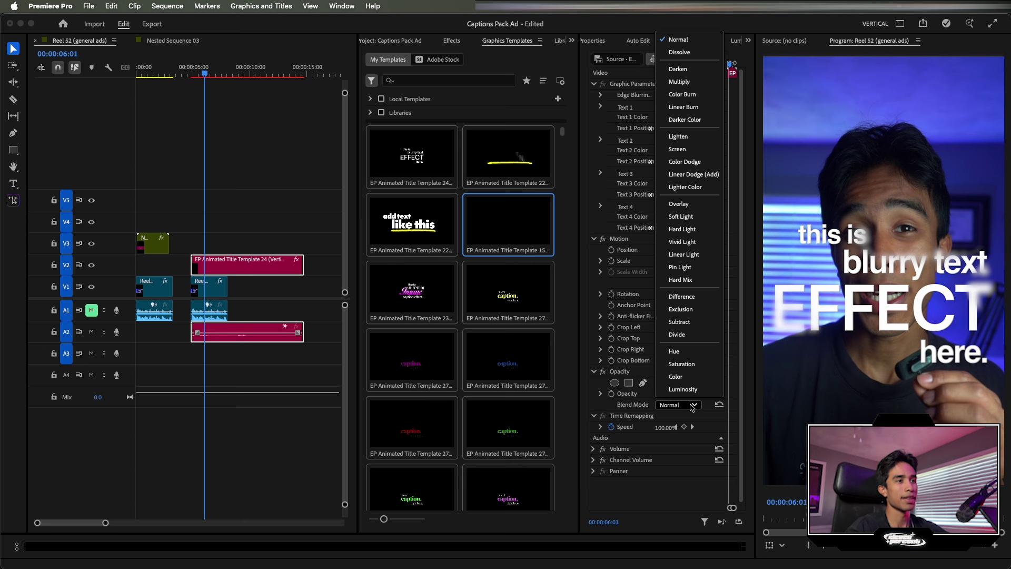
pyautogui.click(682, 297)
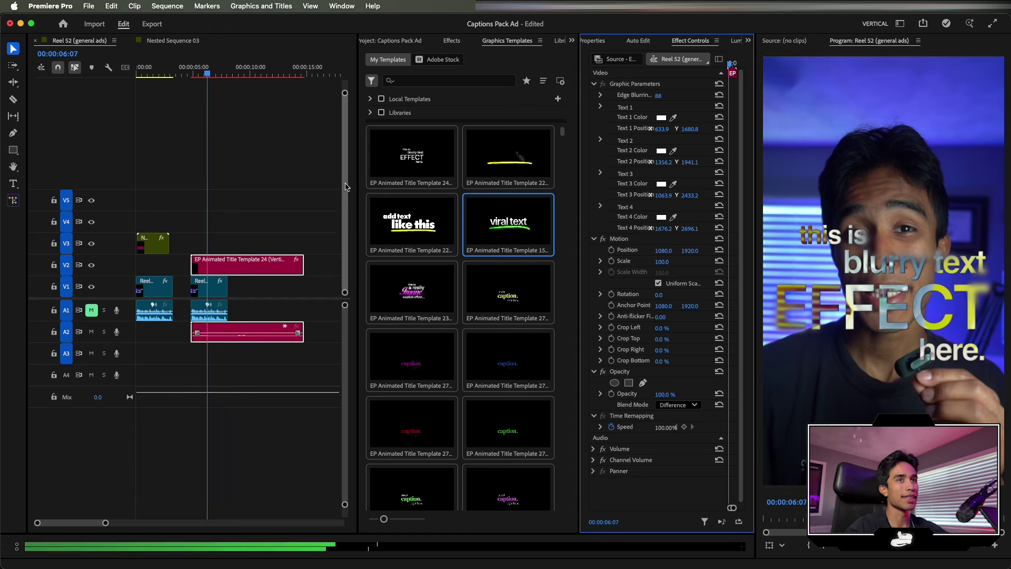
pyautogui.click(198, 72)
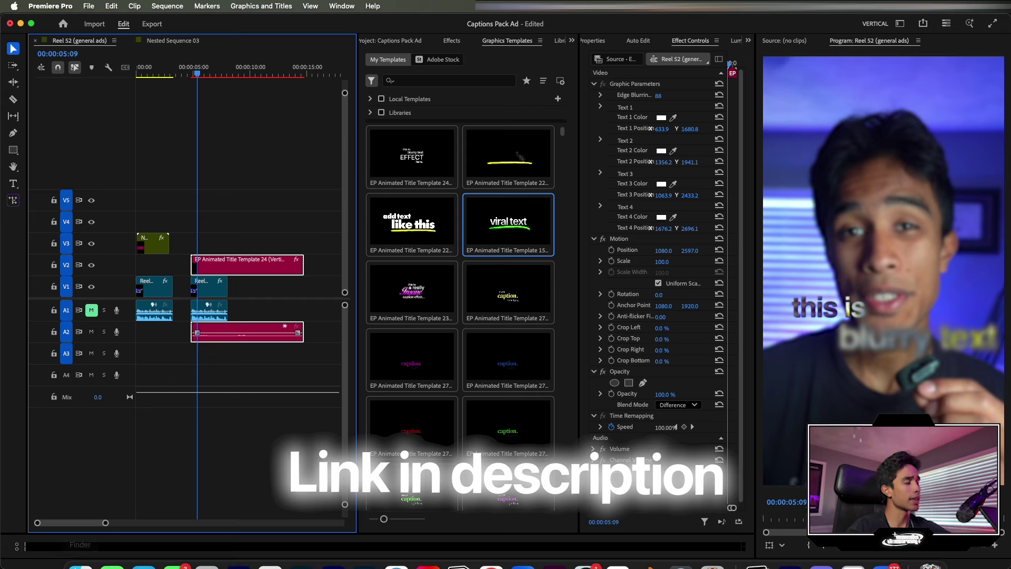
# - Switch to Chrome and open "Typing Sound Effect (no copyright)" from the YouTube results for "typing sound effect"
pyautogui.moveTo(85, 563)
pyautogui.click(81, 547)
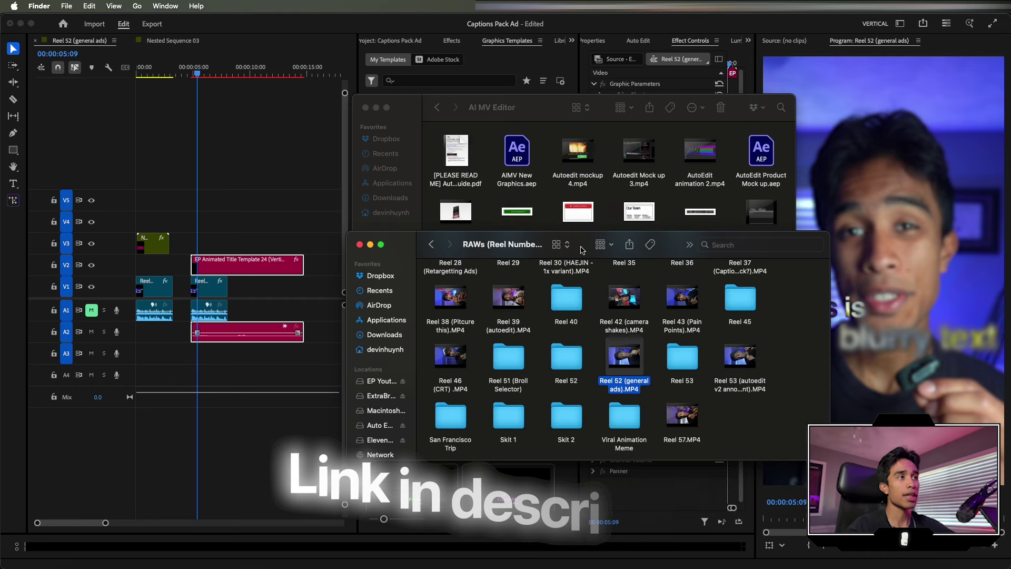
pyautogui.press('super+Tab')
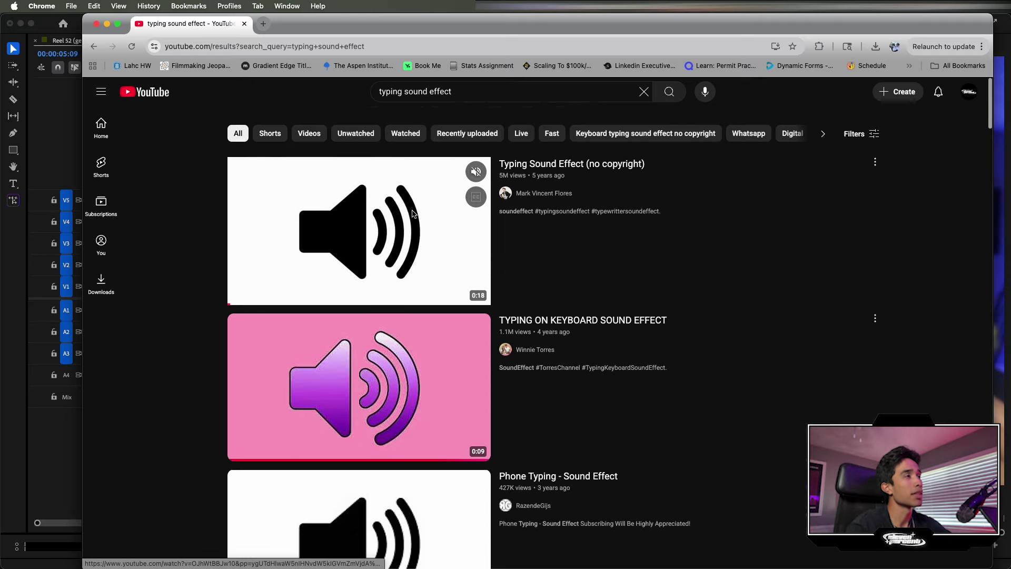
pyautogui.click(442, 93)
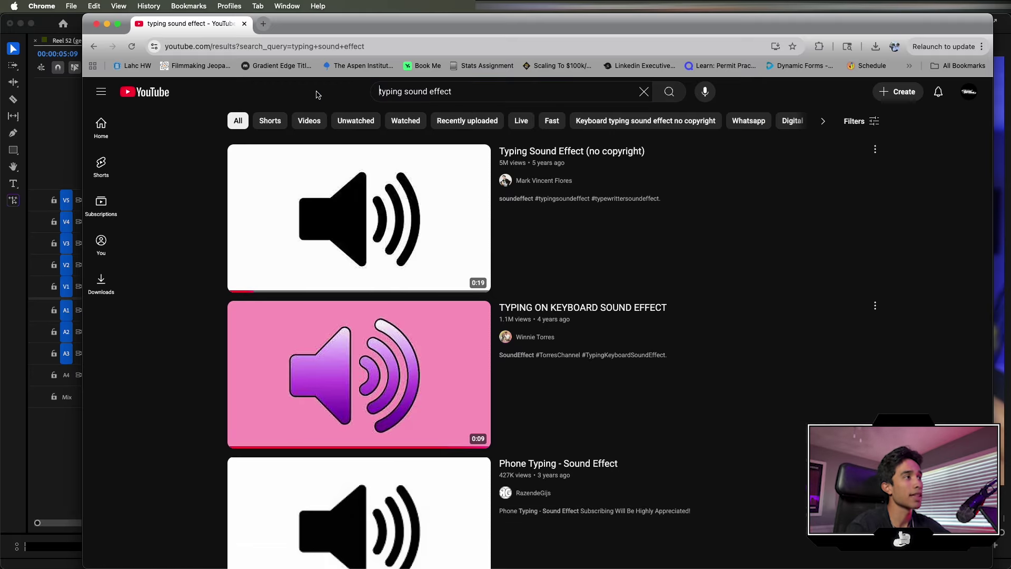
pyautogui.click(349, 250)
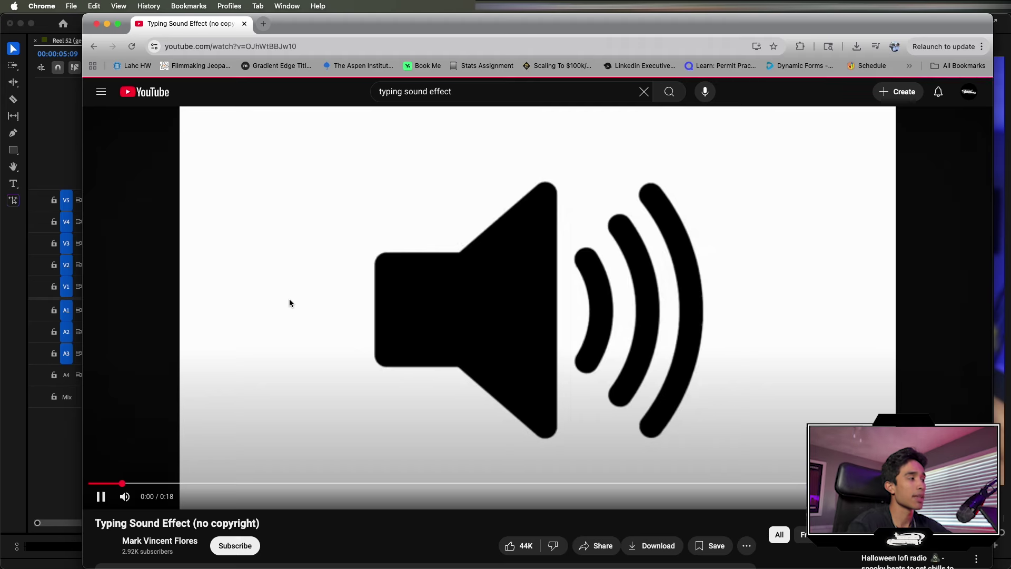
# - Return to Premiere Pro, place the typing sound effect MP3 at the start of A3, trim its silent opening and play it back
pyautogui.click(82, 129)
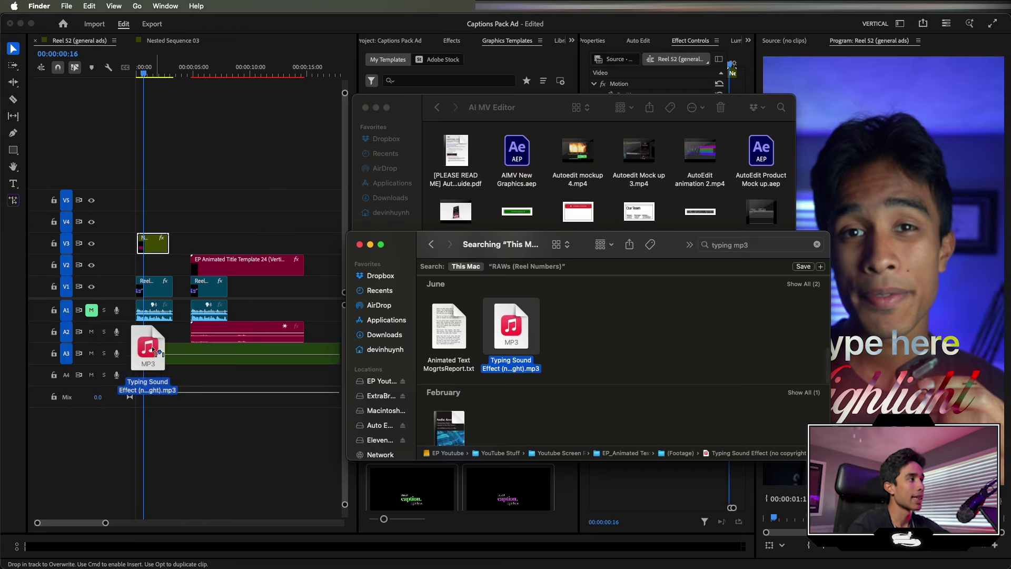
pyautogui.moveTo(145, 342); pyautogui.dragTo(136, 365)
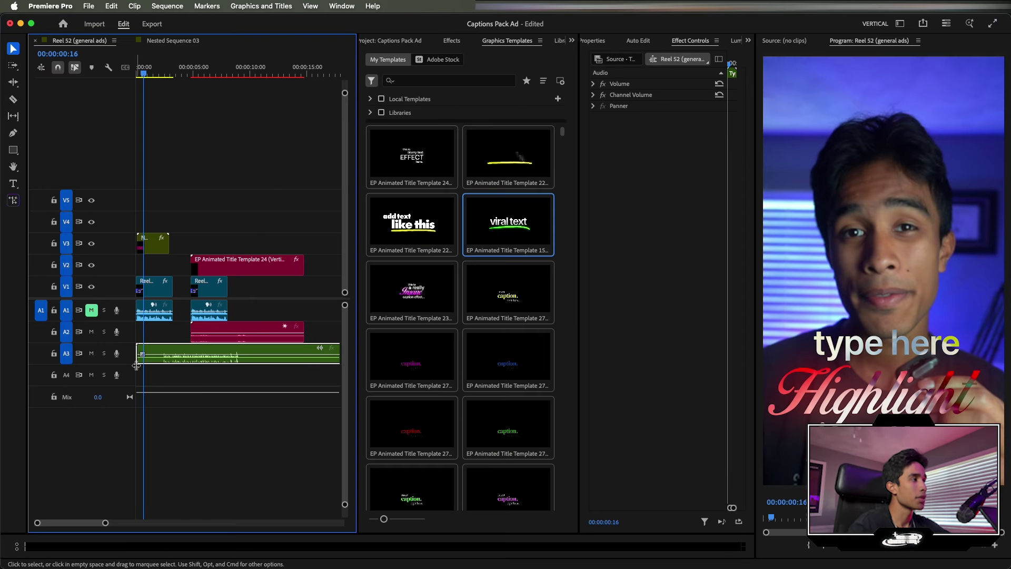
pyautogui.press('space')
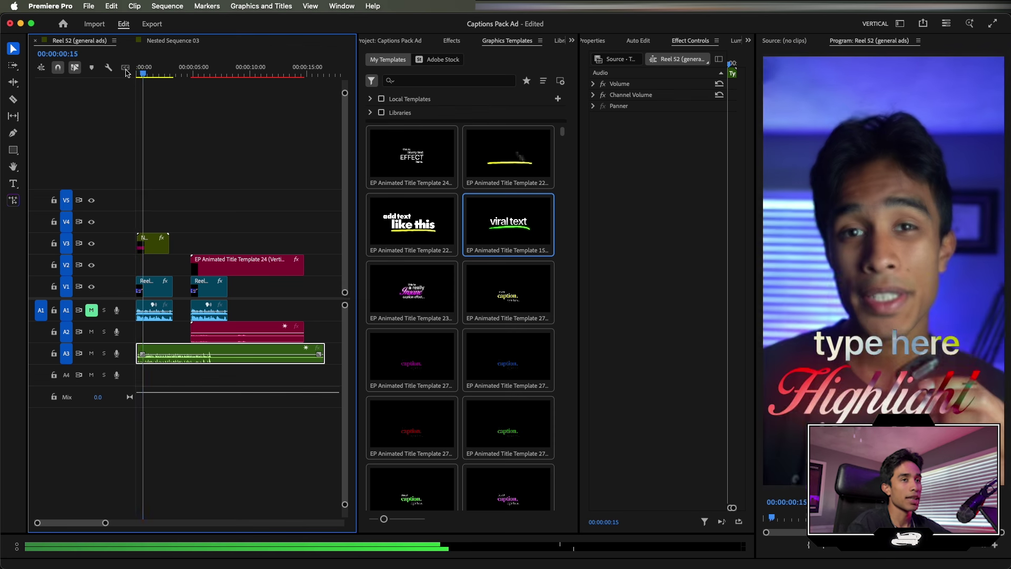
pyautogui.press('space')
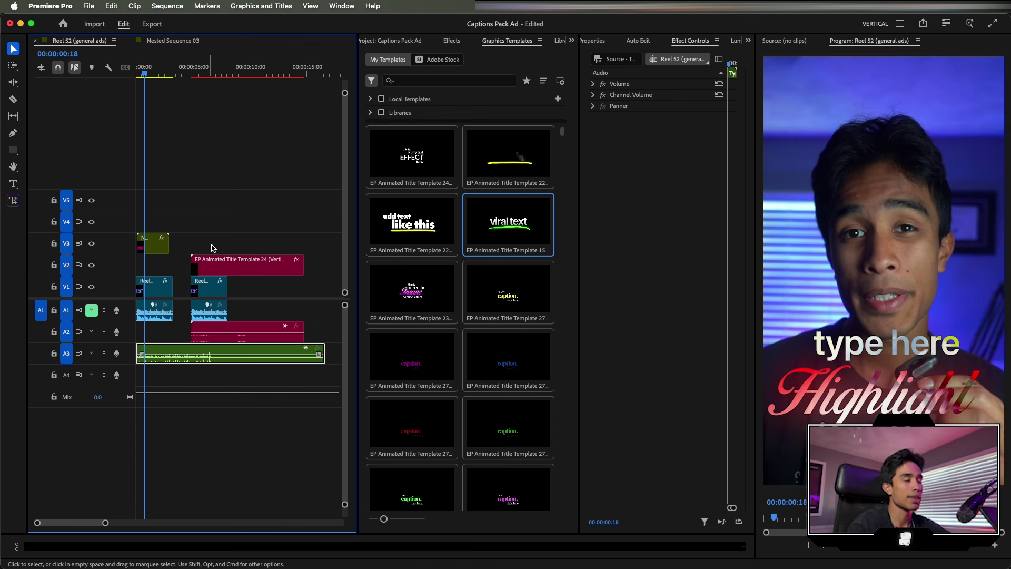
# - Split the typing sound effect on A3 at 00:00:00:18
pyautogui.press('=')
pyautogui.press('=')
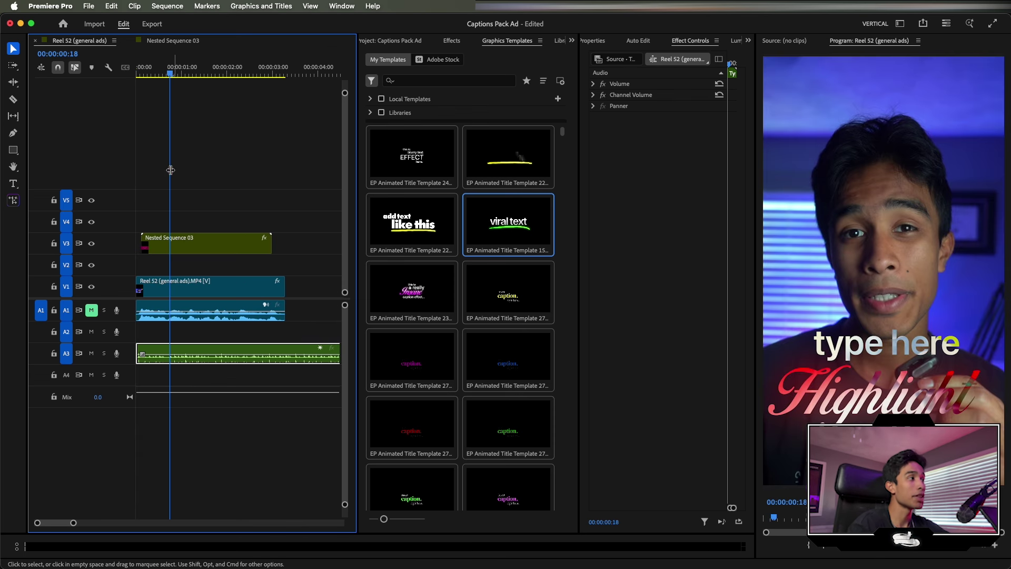
pyautogui.press('super+k')
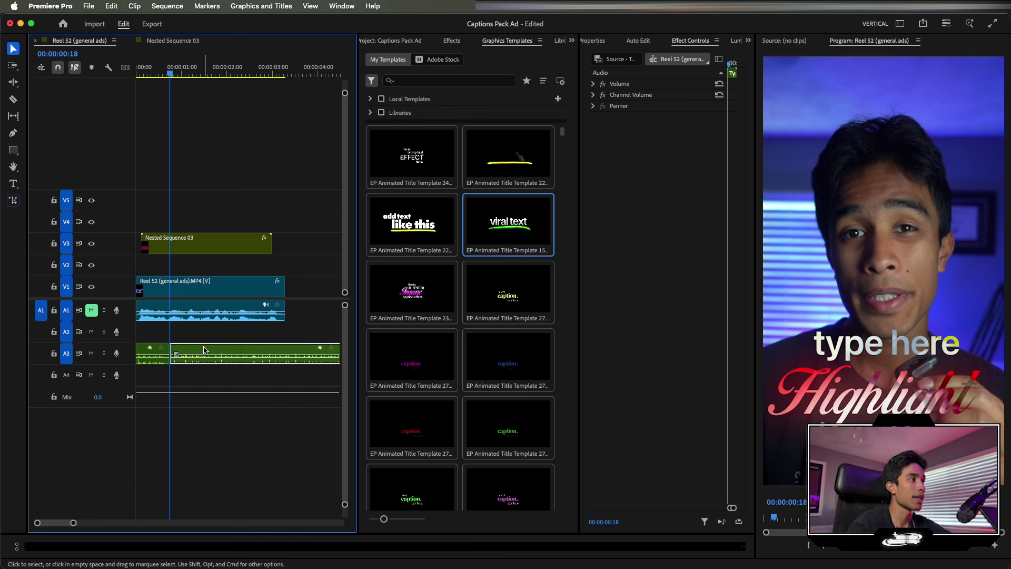